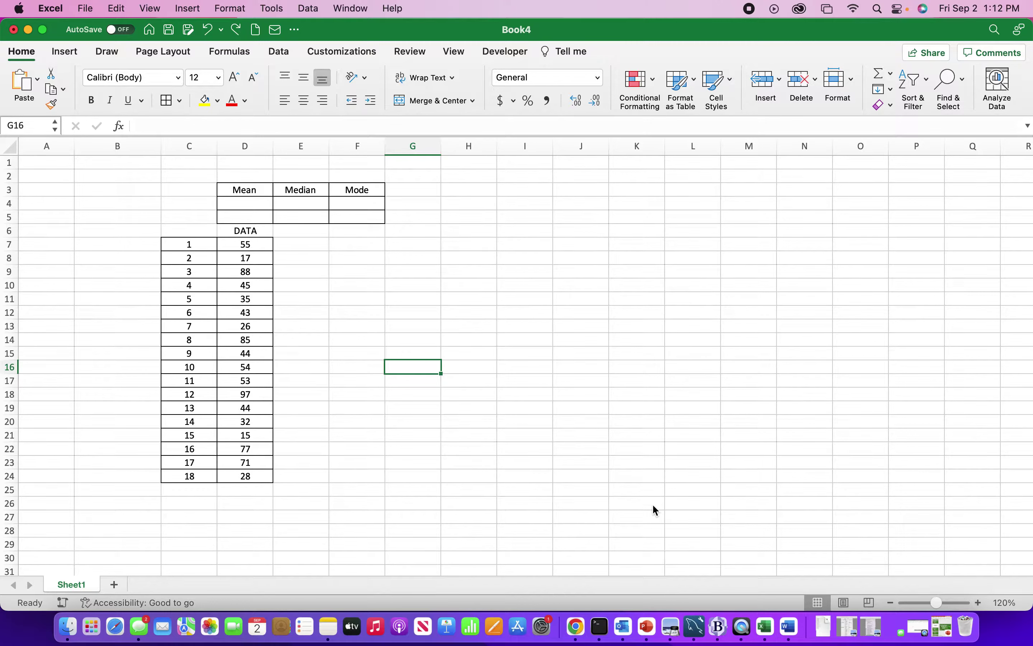
Enter =(SUM(D7:D24))/18 in the Mean cell D4, giving 50.5
drag(245, 244, 240, 476)
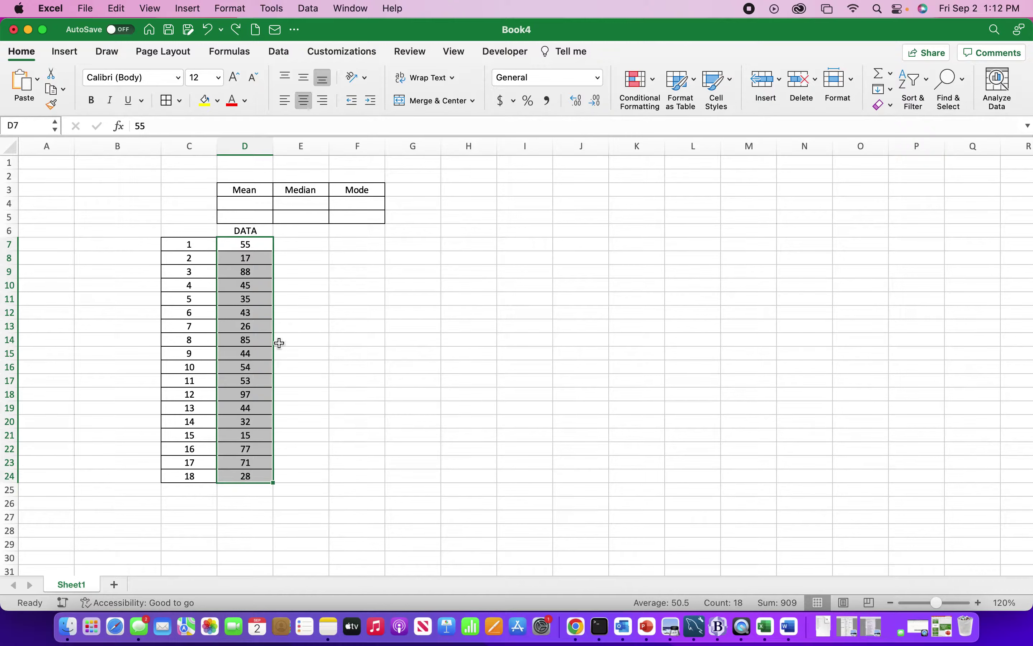
click(312, 268)
click(242, 202)
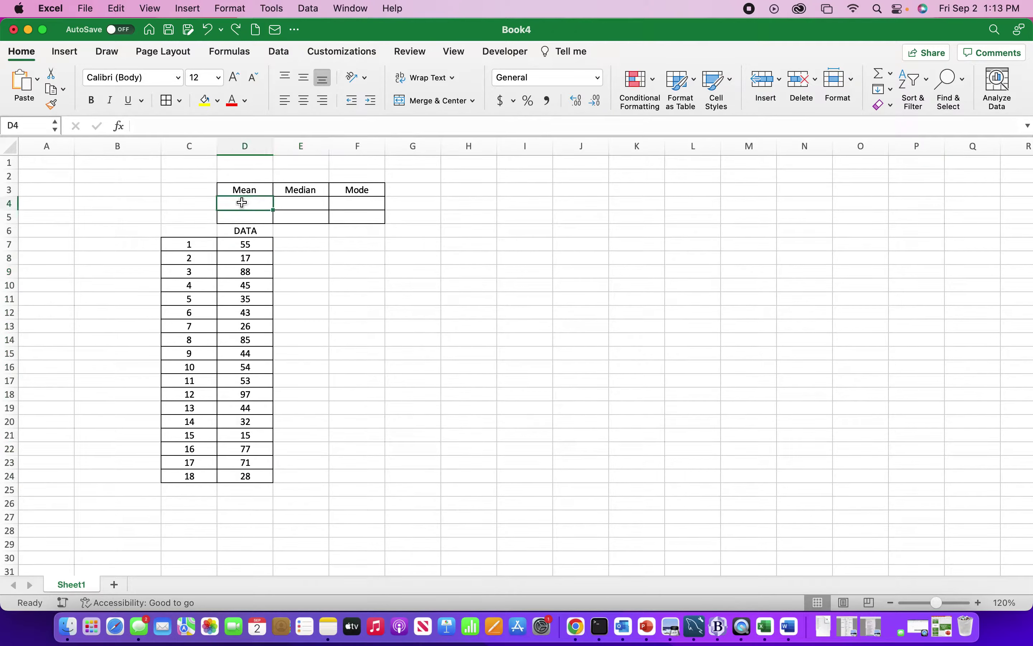
key(super+e)
text(=)
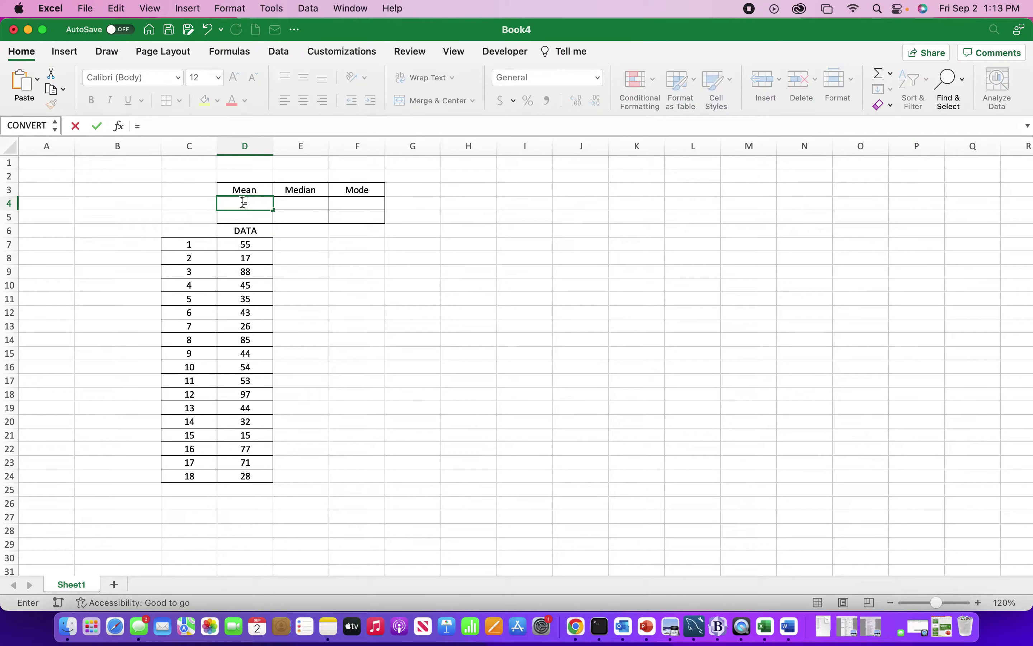
text(SUM()
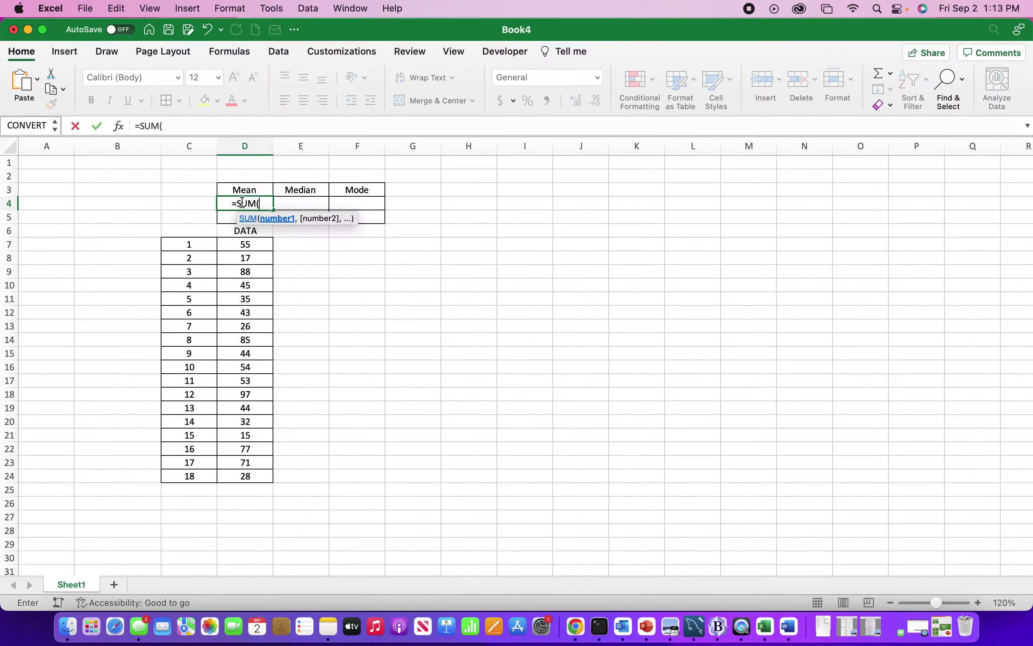
drag(242, 245, 242, 478)
text())
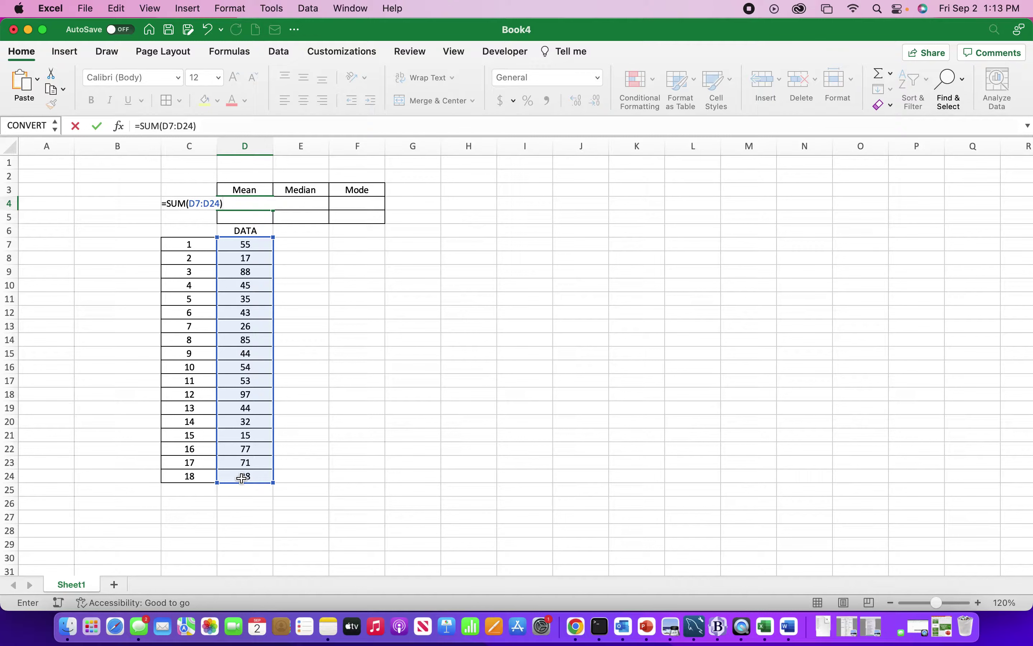
text()/18)
click(168, 203)
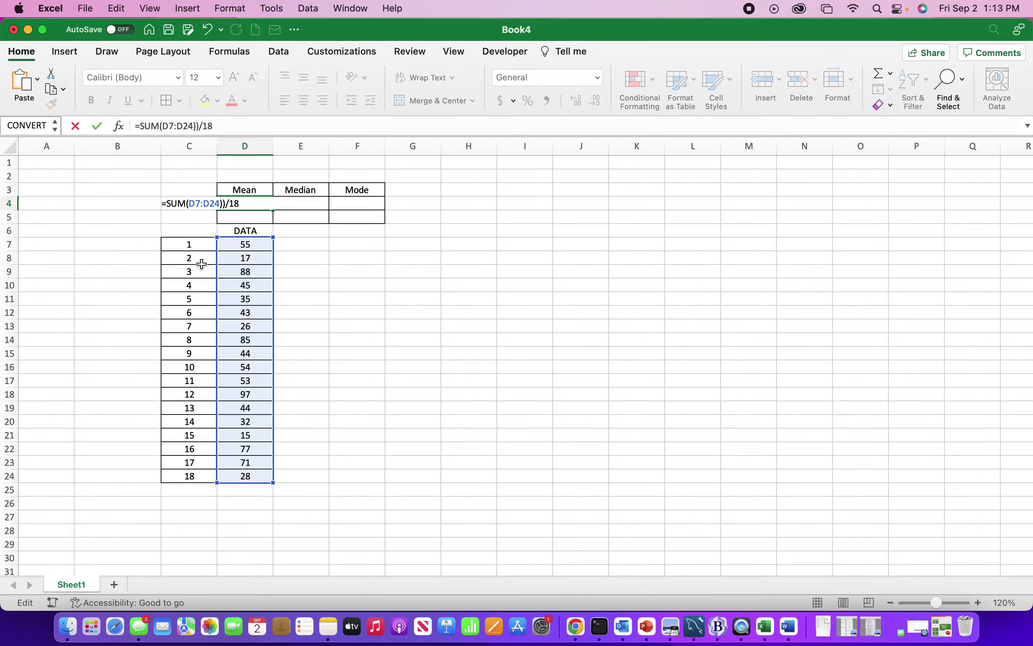
text(()
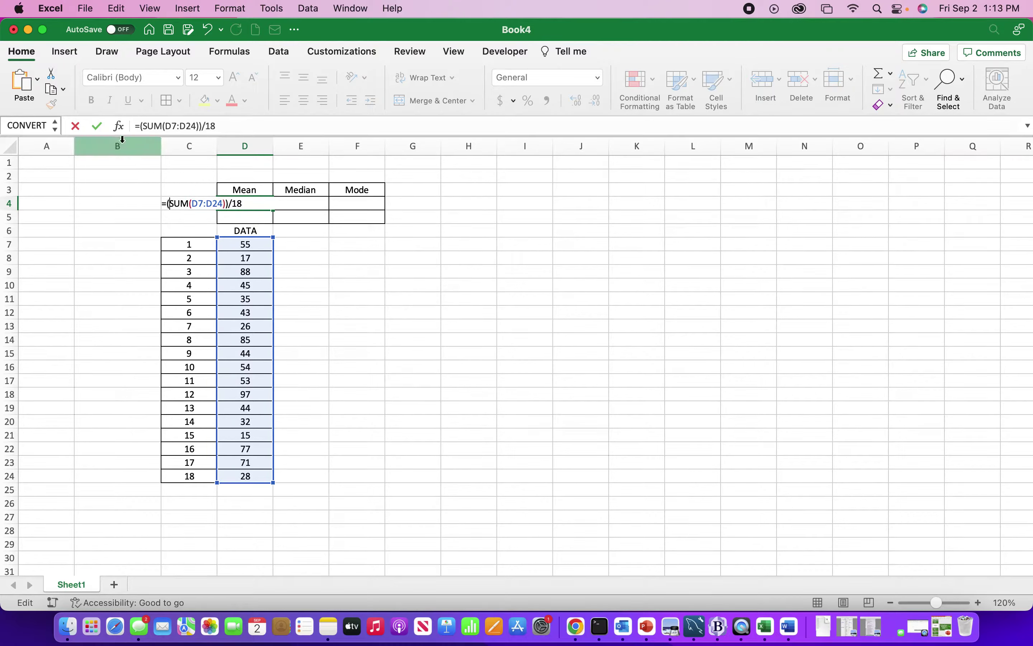
click(98, 127)
click(327, 281)
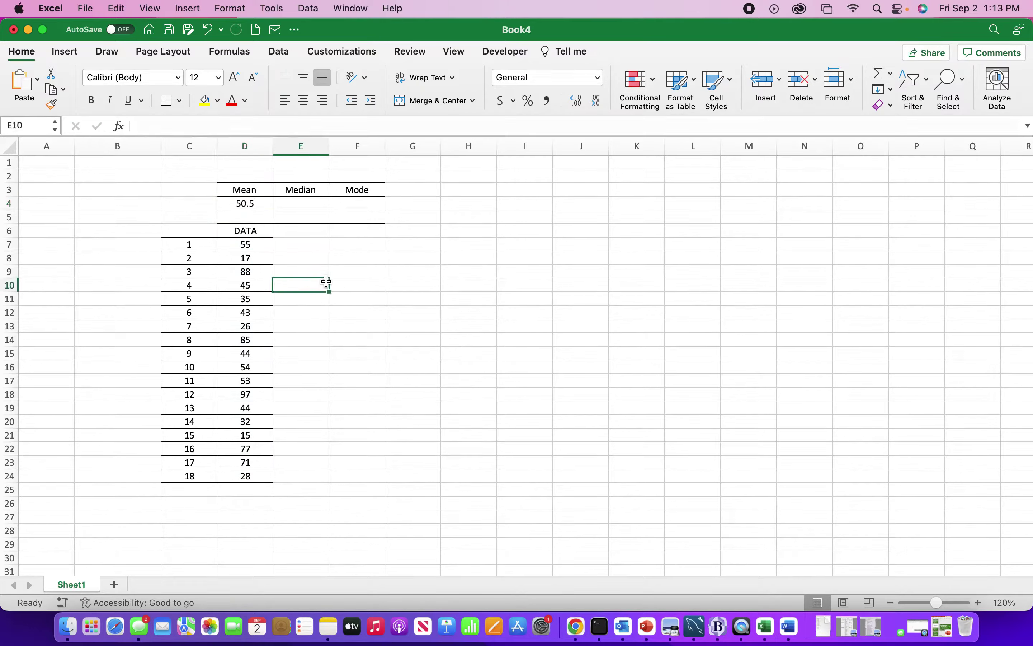
Select the DATA column D6:D24 and switch on Sort & Filter filtering for it
click(298, 204)
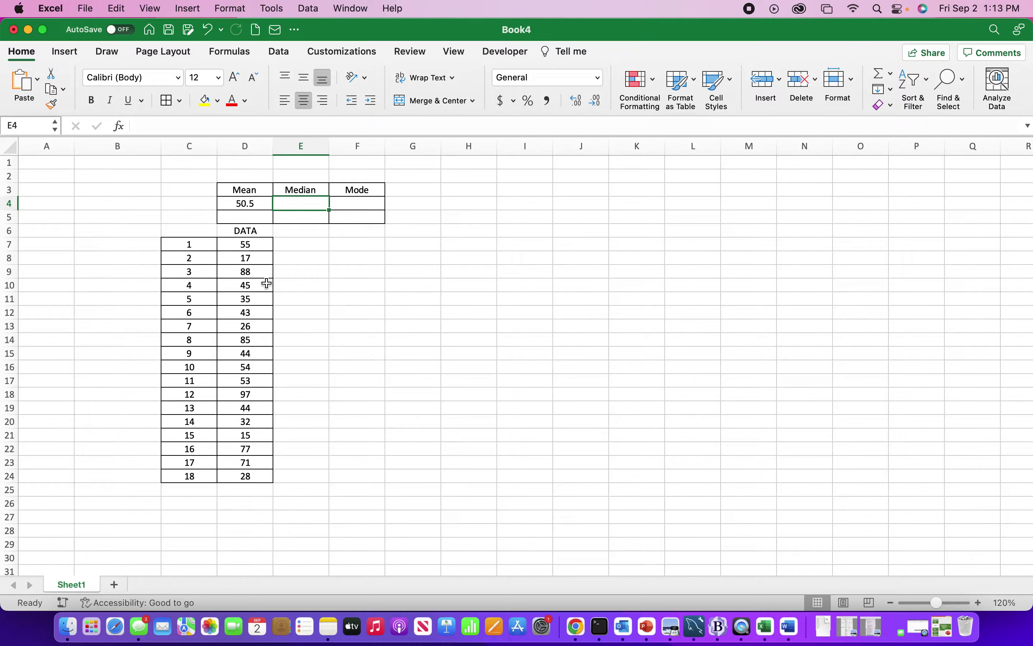
click(189, 353)
drag(189, 352, 247, 356)
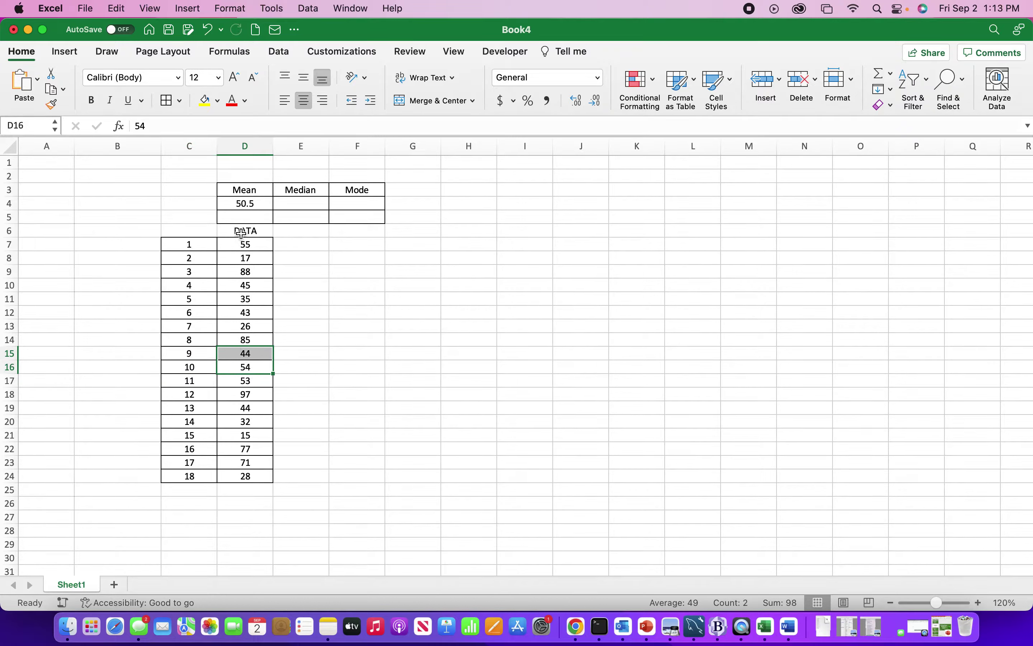
drag(246, 231, 247, 478)
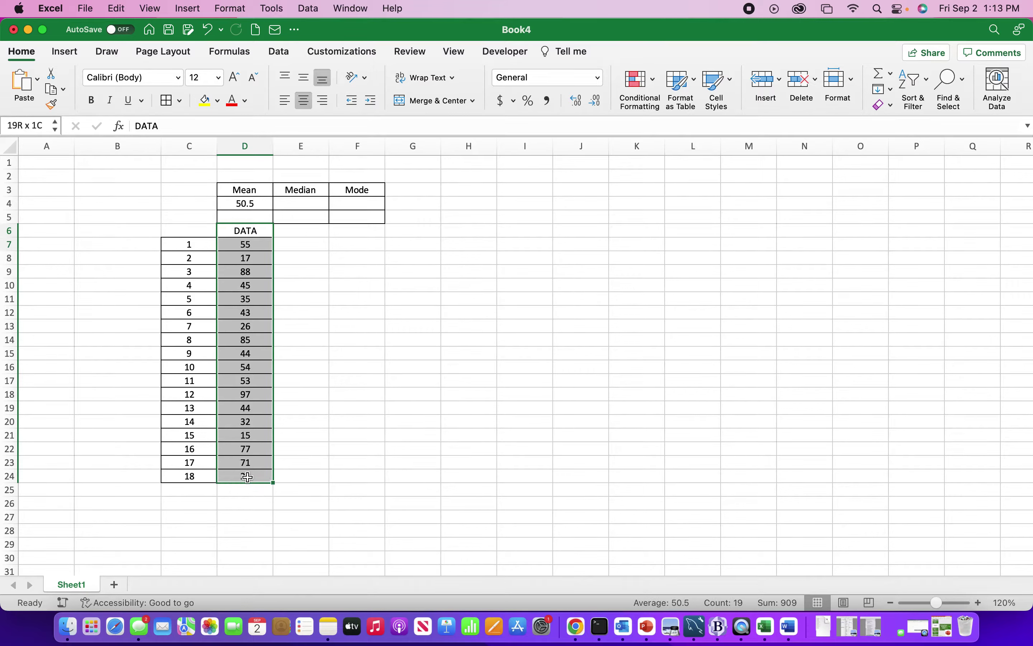
click(918, 109)
click(917, 162)
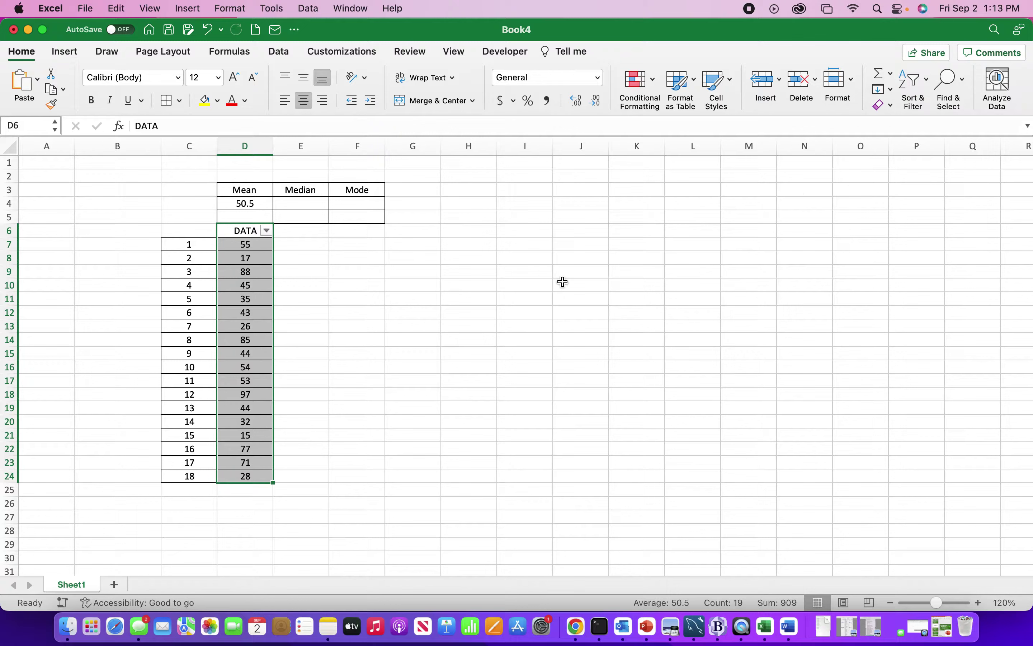
Sort only the DATA values ascending (15 to 97), continuing with the current selection
click(267, 231)
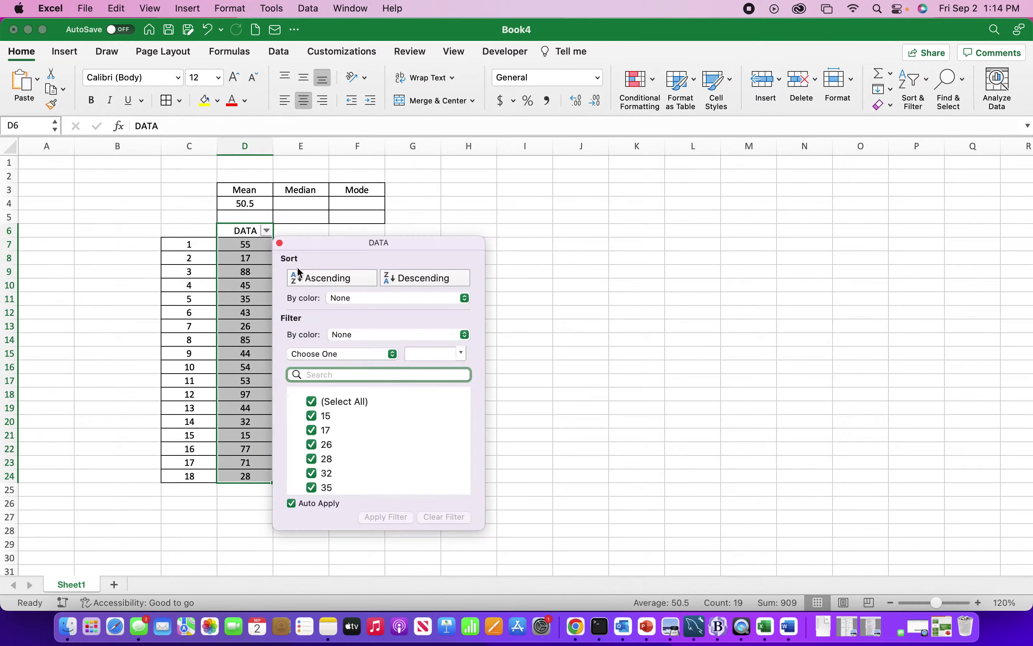
click(319, 279)
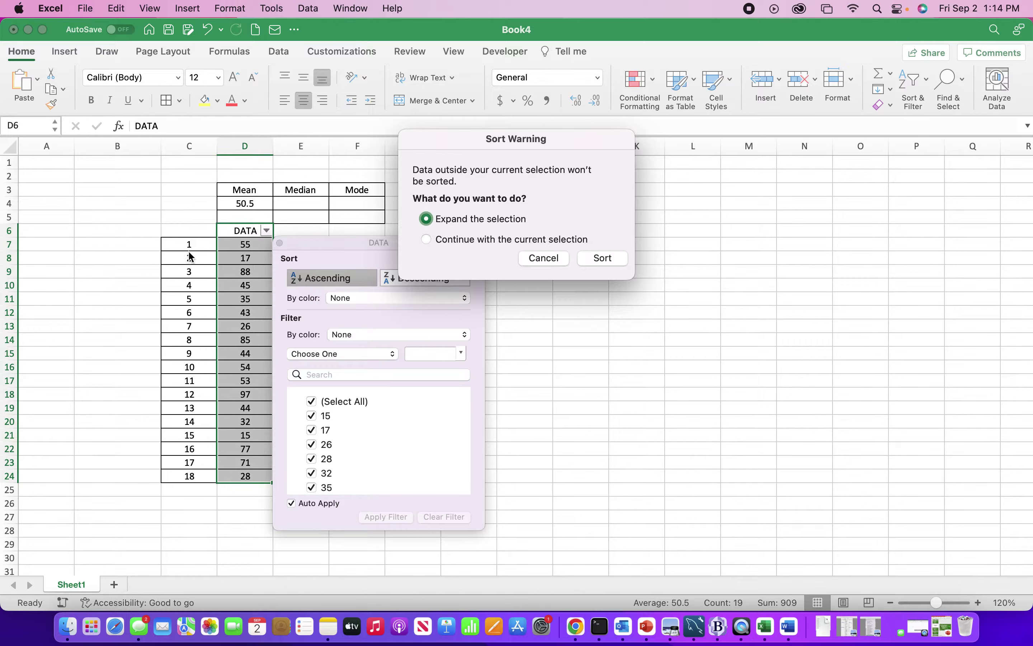
click(426, 240)
click(594, 258)
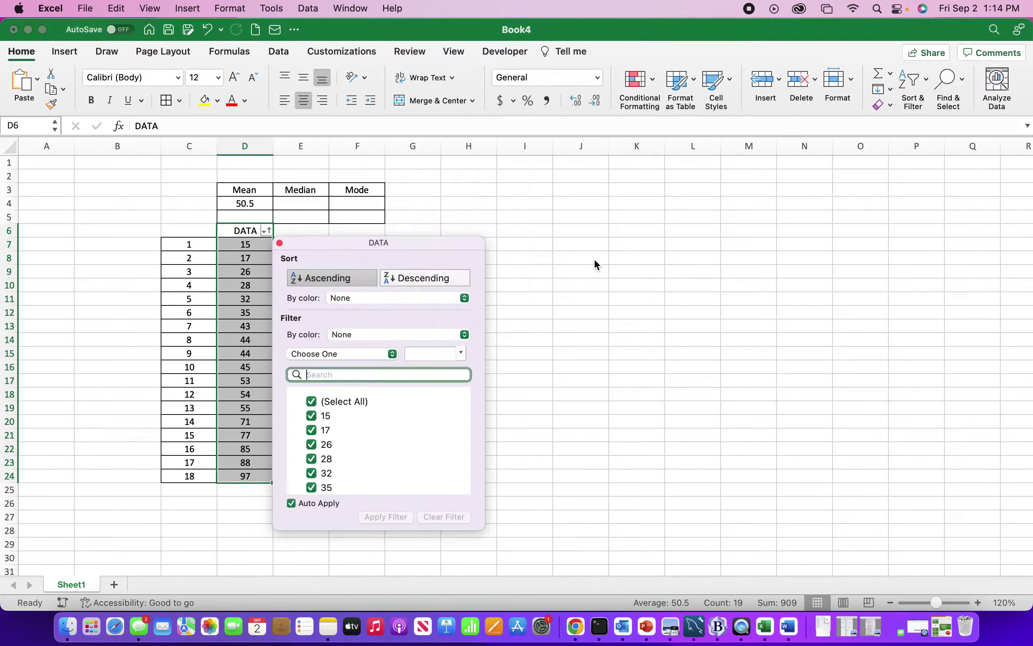
click(279, 243)
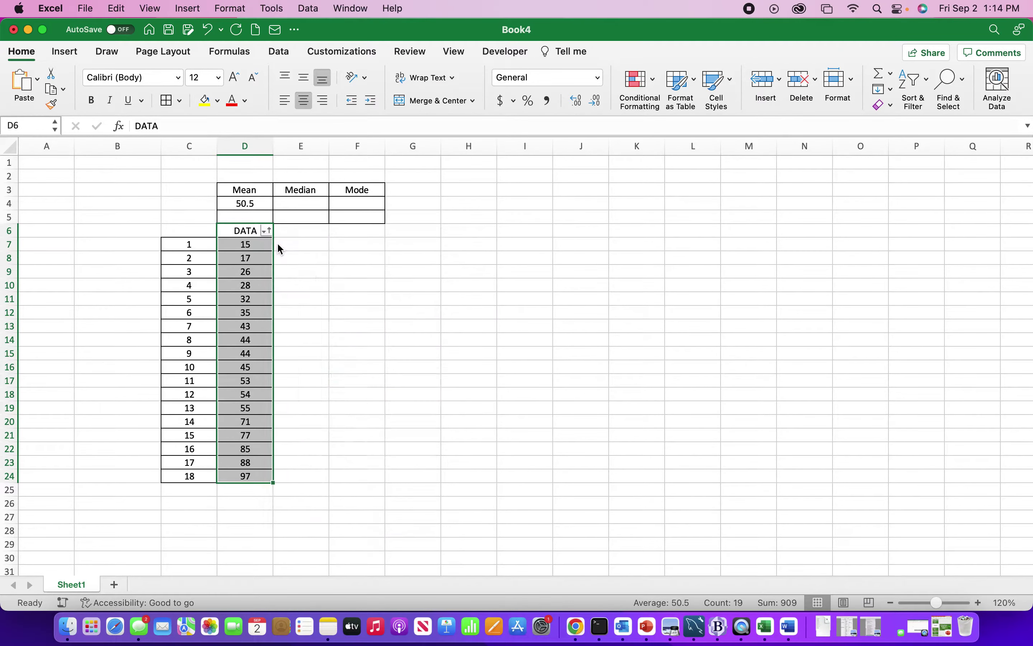
Enter 44.5, the average of middle values 44 and 45, as the Median in E4
drag(188, 354, 240, 363)
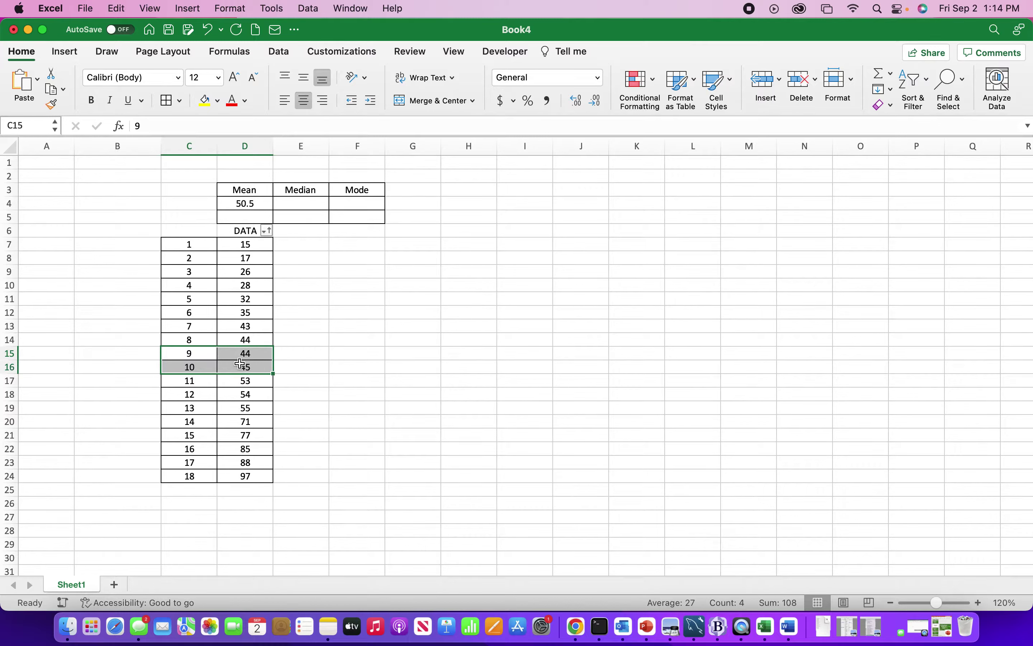
click(262, 354)
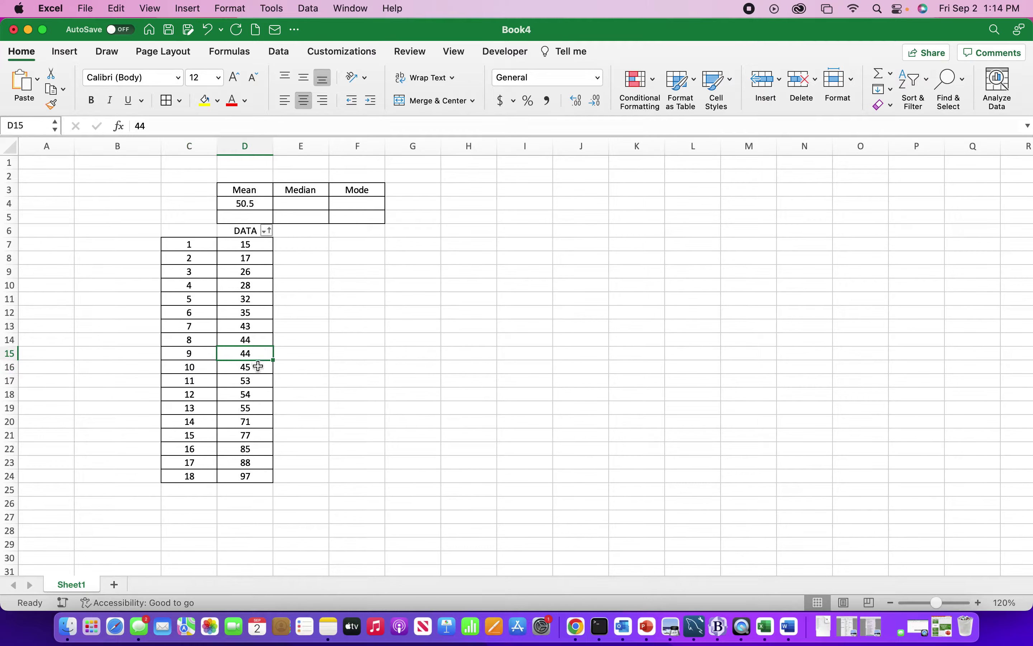
click(258, 365)
drag(259, 365, 256, 369)
click(298, 204)
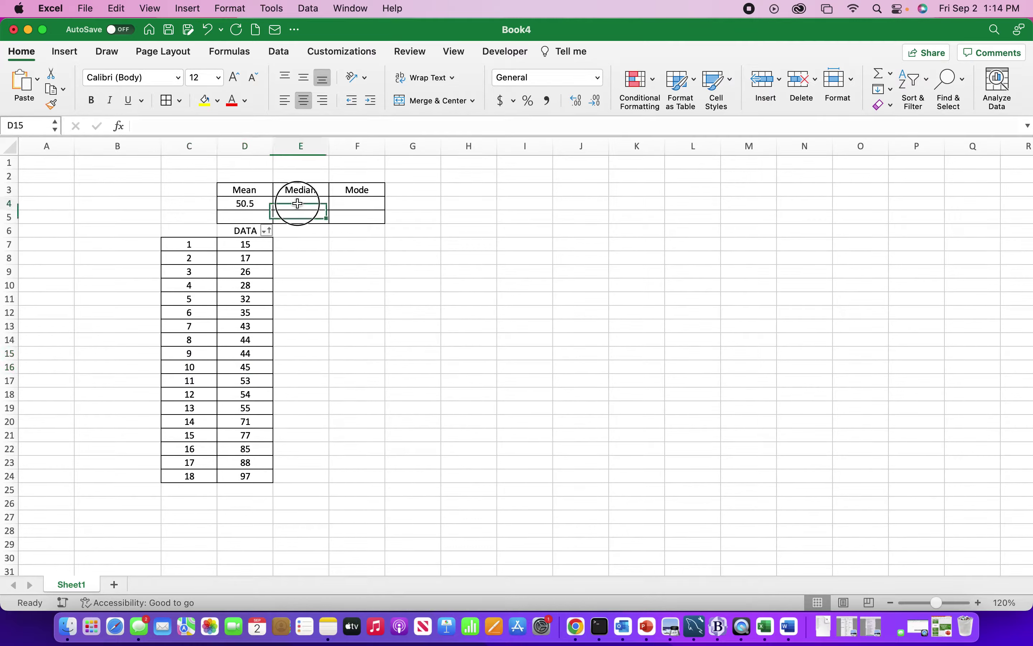
text(44.)
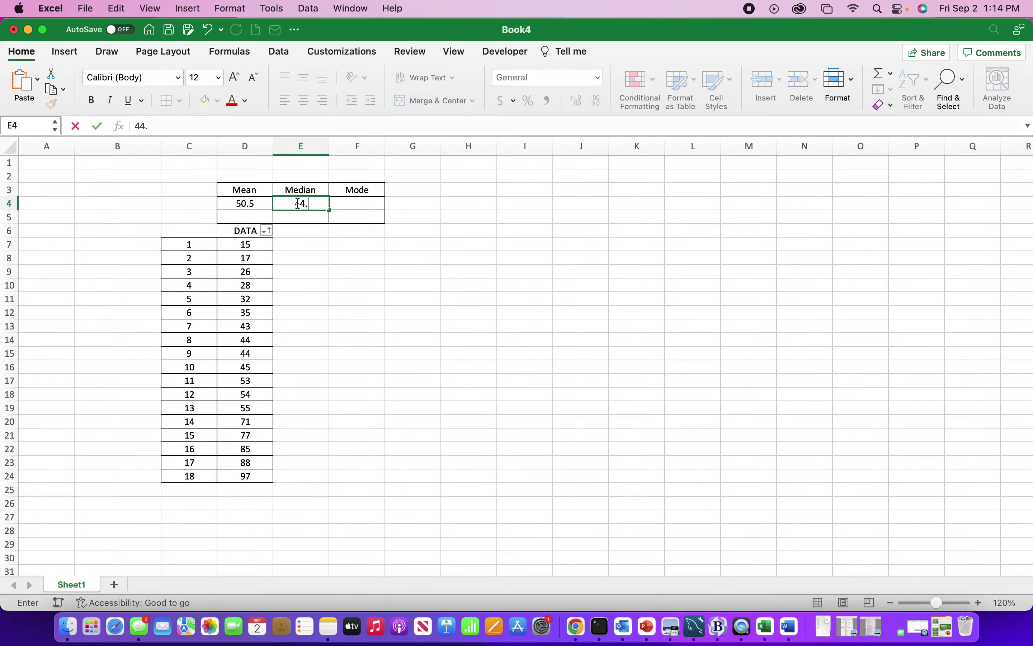
text(5)
click(345, 204)
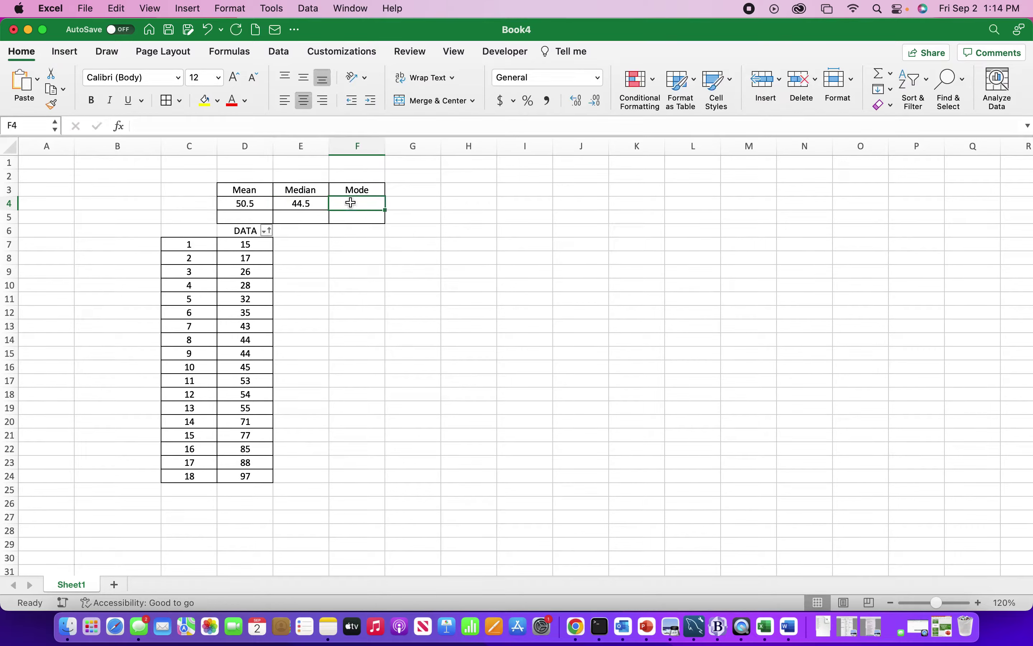
drag(243, 340, 242, 358)
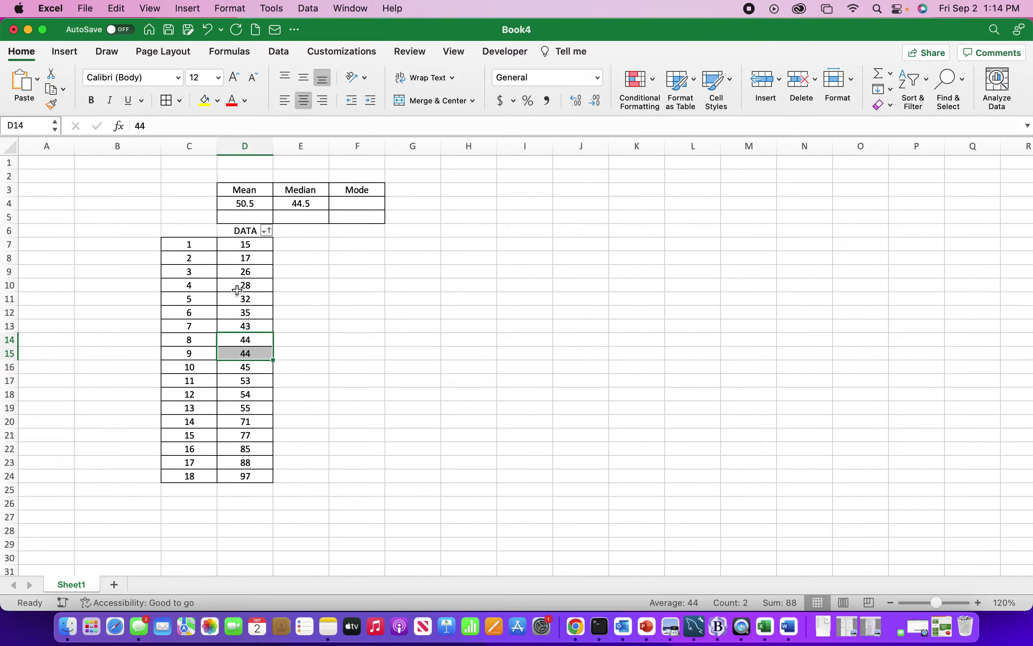
click(322, 270)
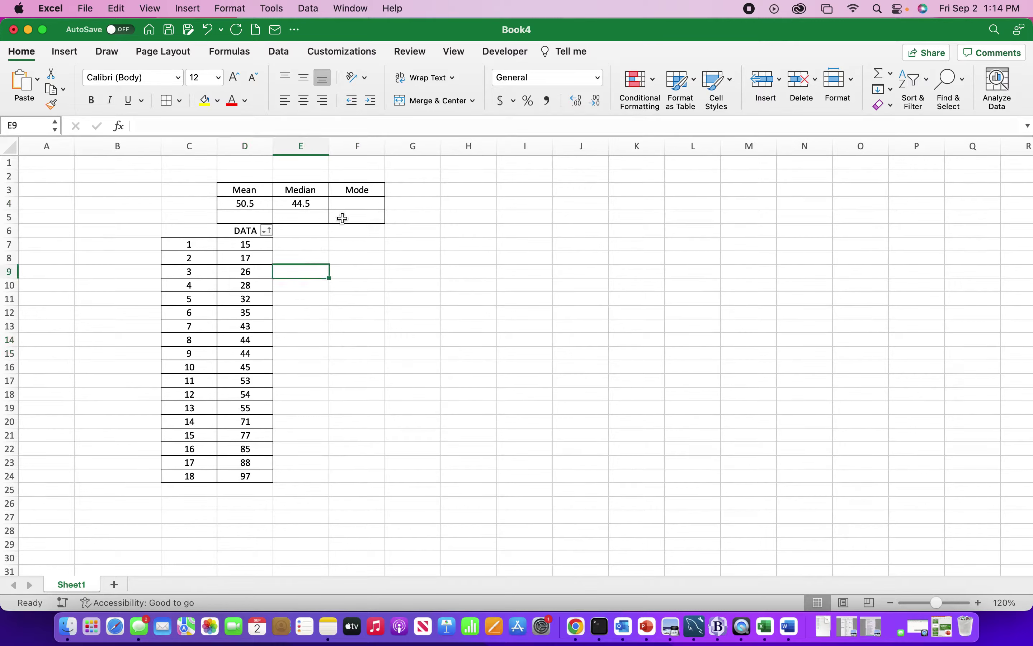
click(348, 203)
text(44)
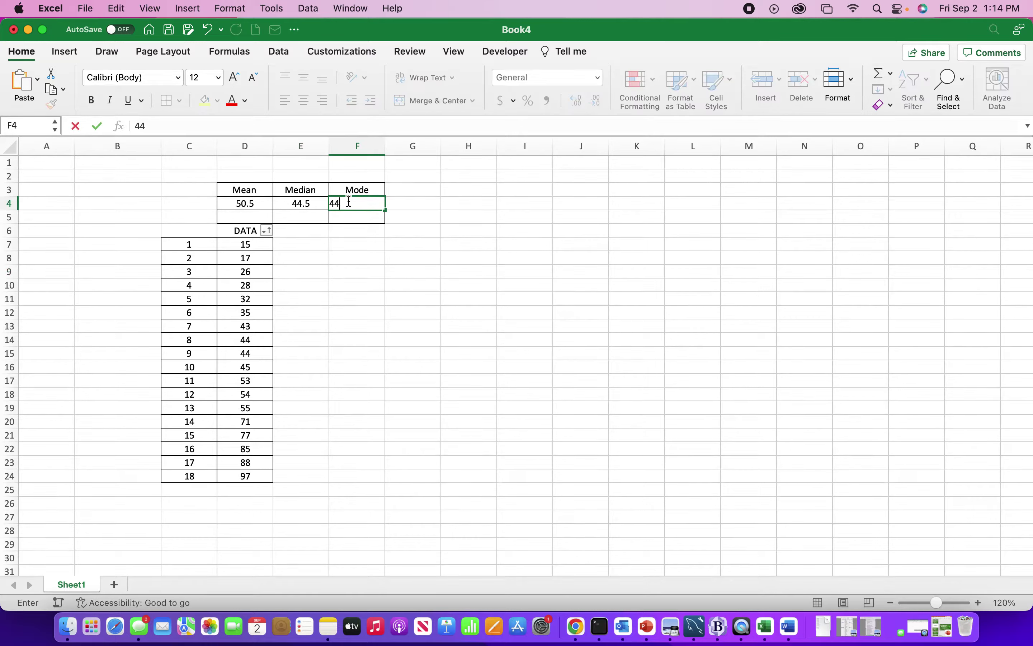
key(Return)
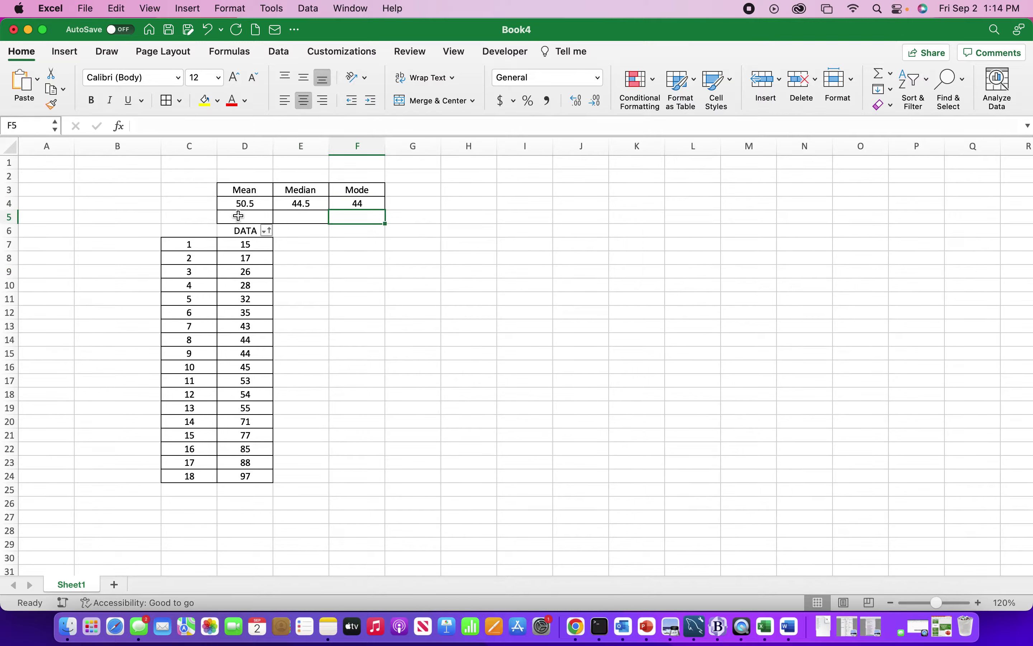
click(238, 216)
drag(237, 193, 298, 191)
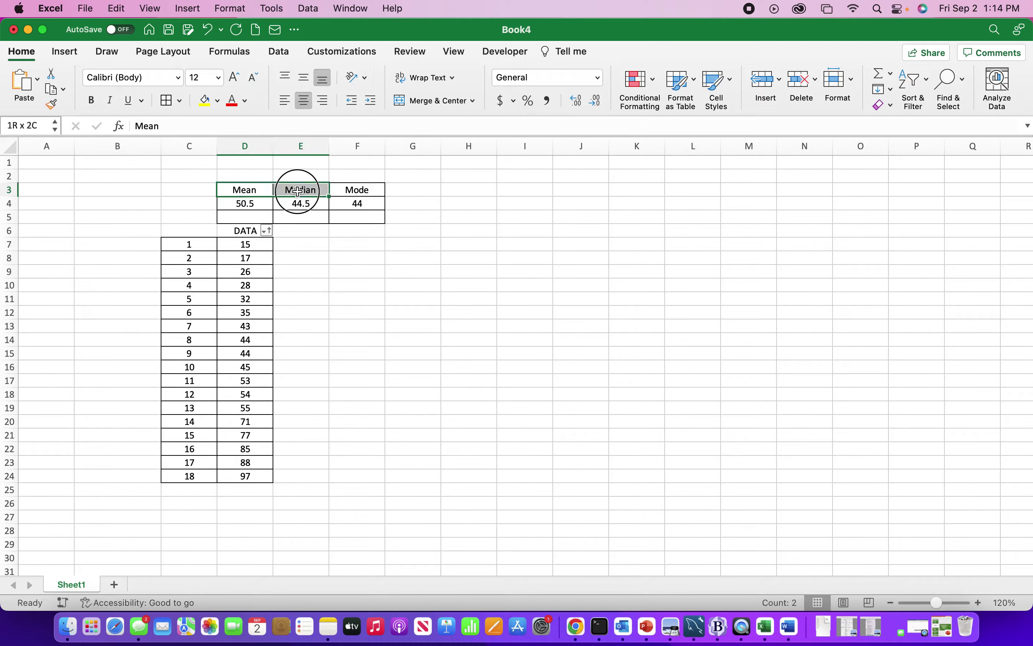
click(244, 217)
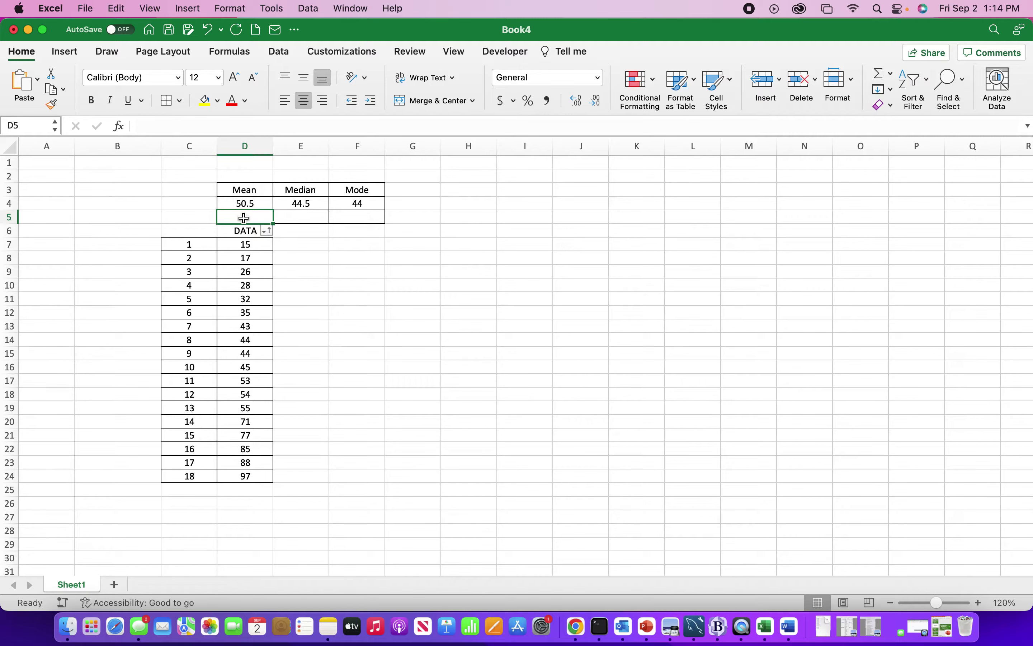
Type an AVERAGE formula over the DATA values D7:D24 in D5
text(=cew)
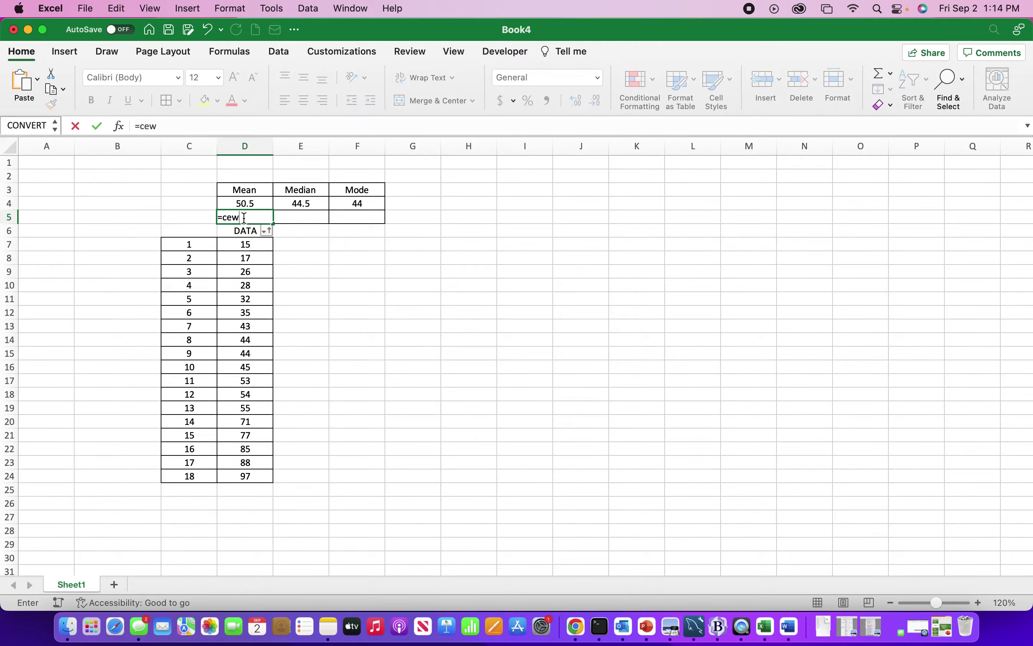
key(BackSpace)
key(BackSpace)
key(BackSpace)
text(aver)
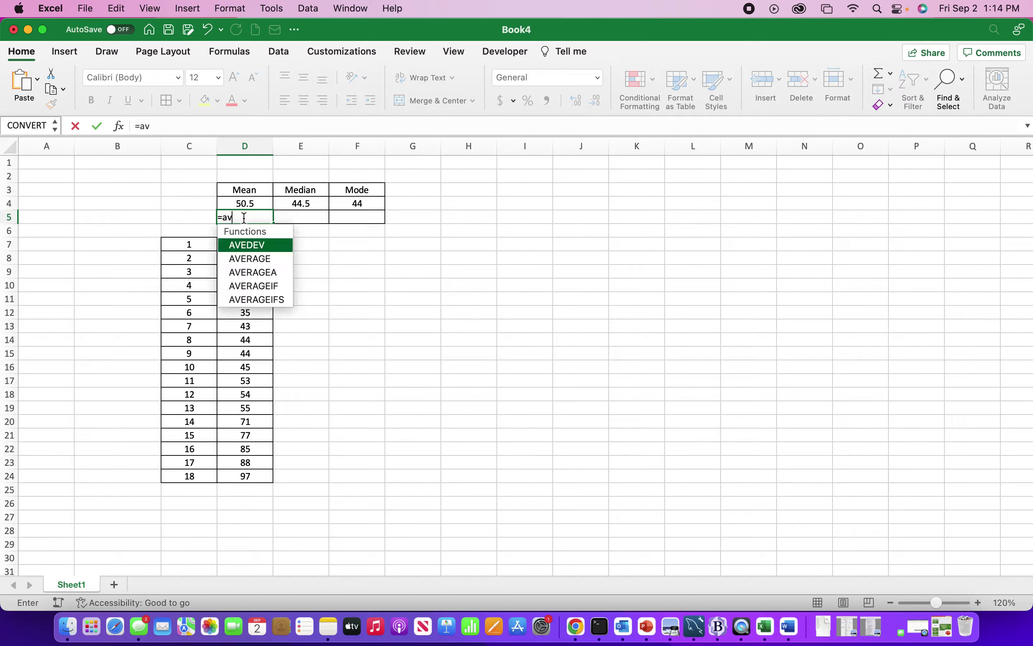
double_click(256, 245)
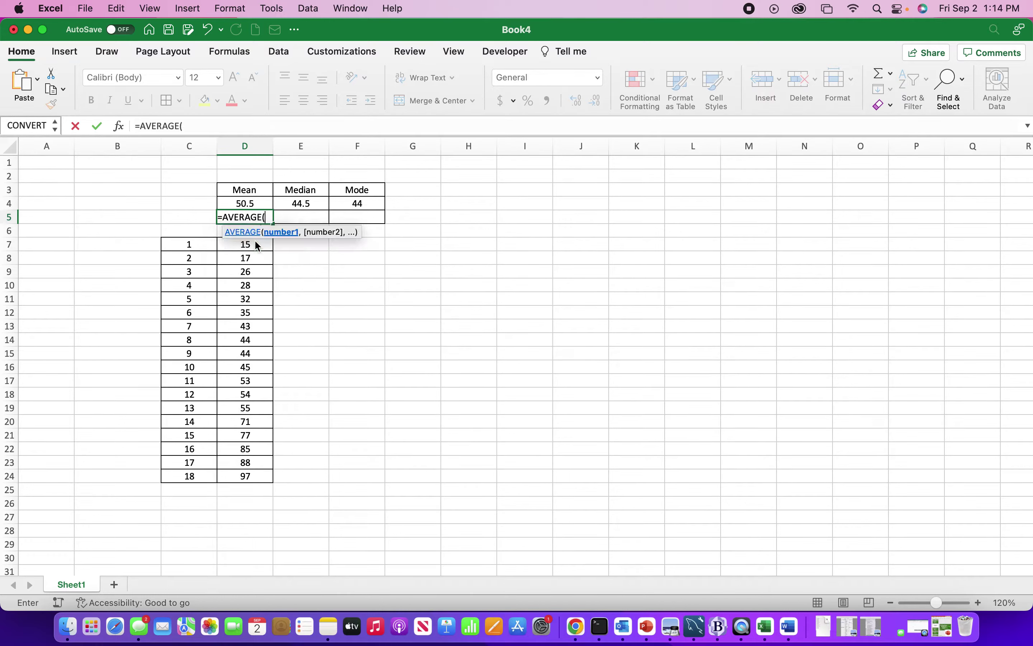
text(()
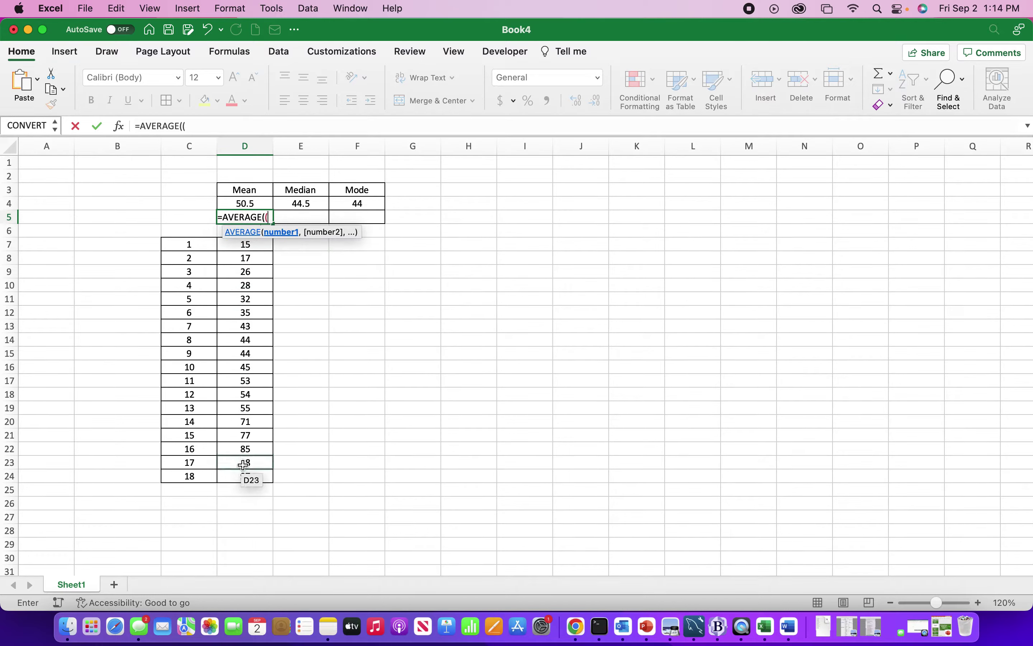
drag(244, 478, 245, 245)
text())
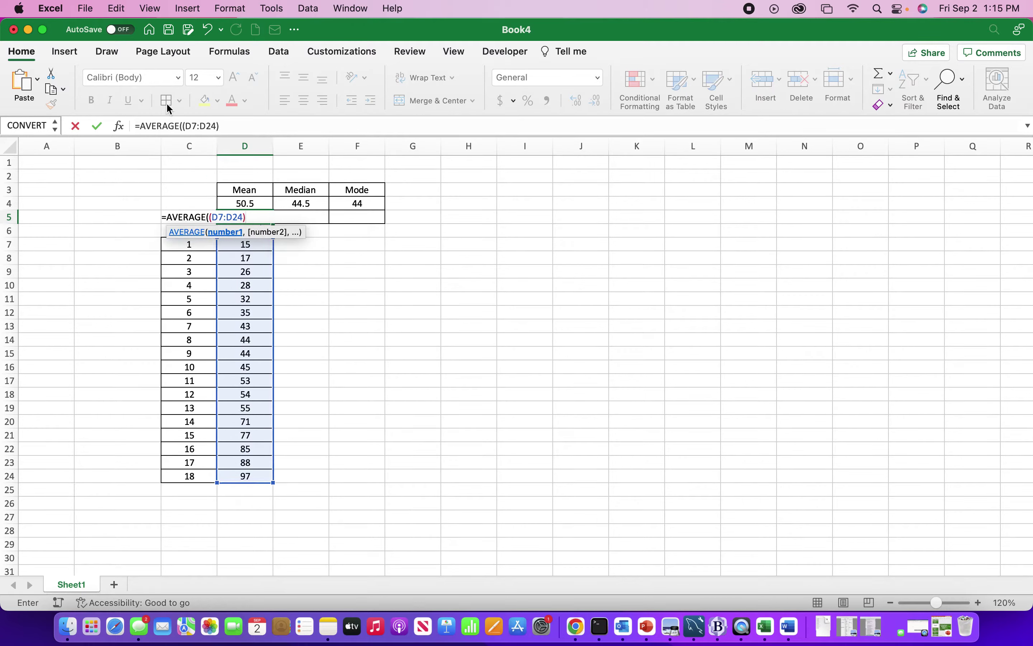
click(96, 127)
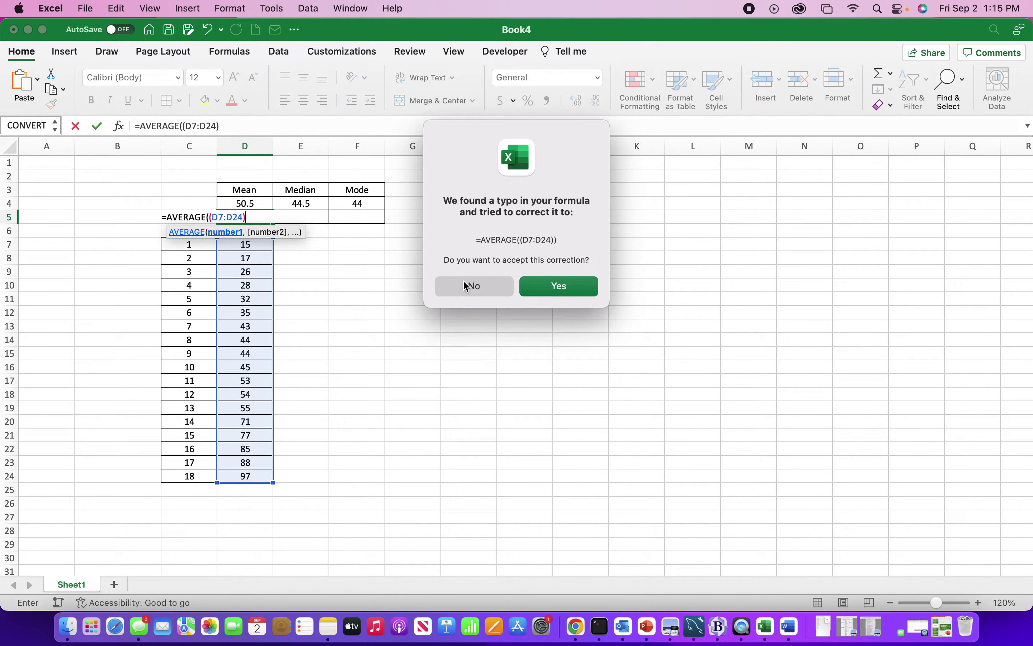
Decline the typo fix and delete the extra parenthesis so =AVERAGE(D7:D24) returns 50.5
click(478, 287)
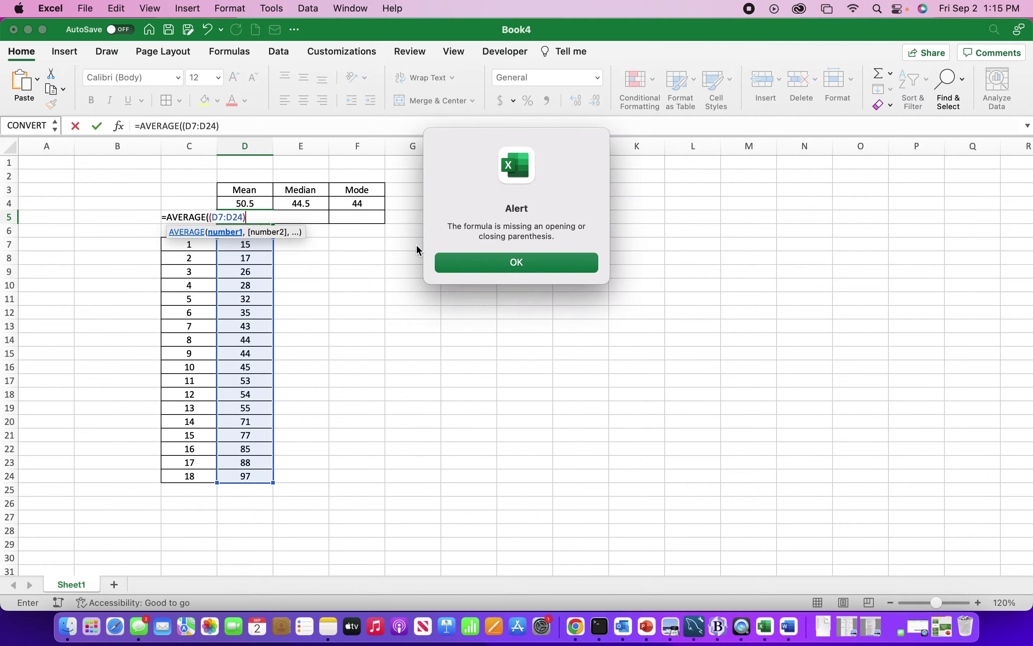
click(480, 262)
click(209, 217)
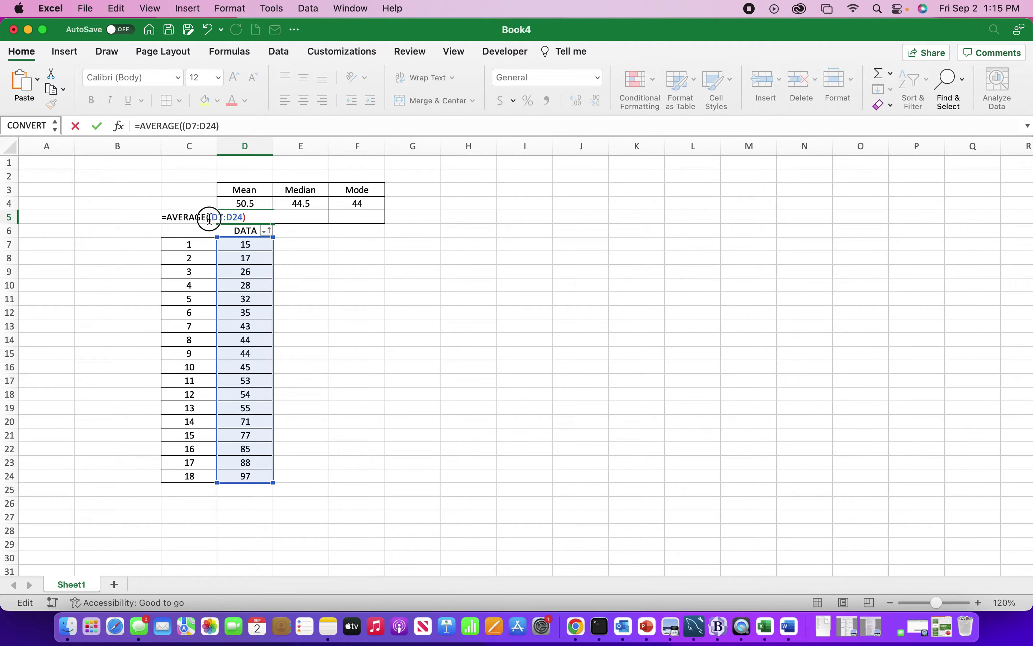
key(BackSpace)
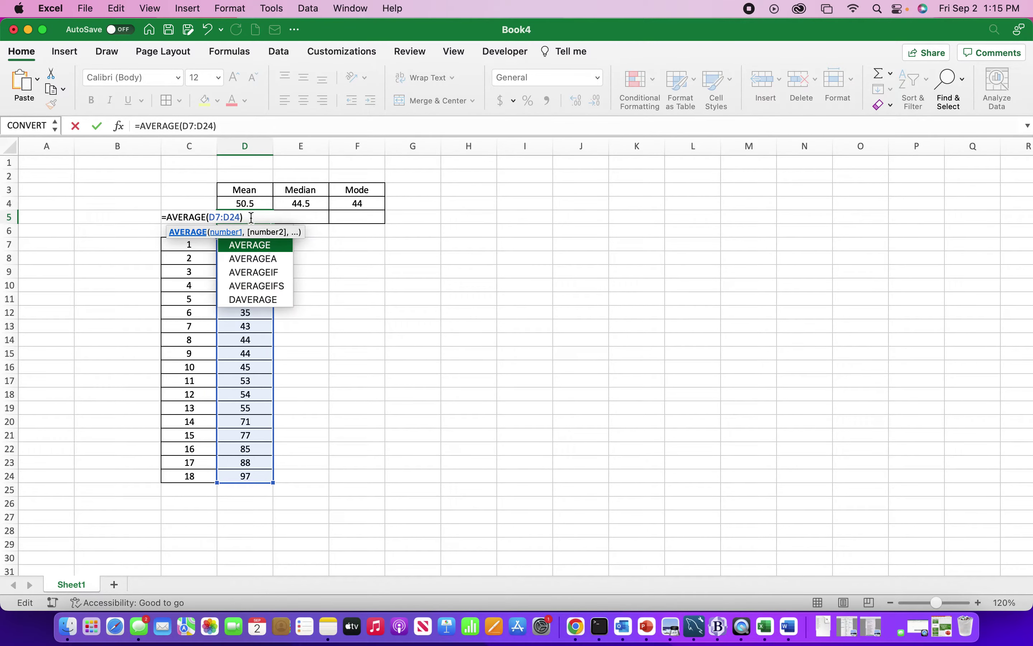
click(98, 123)
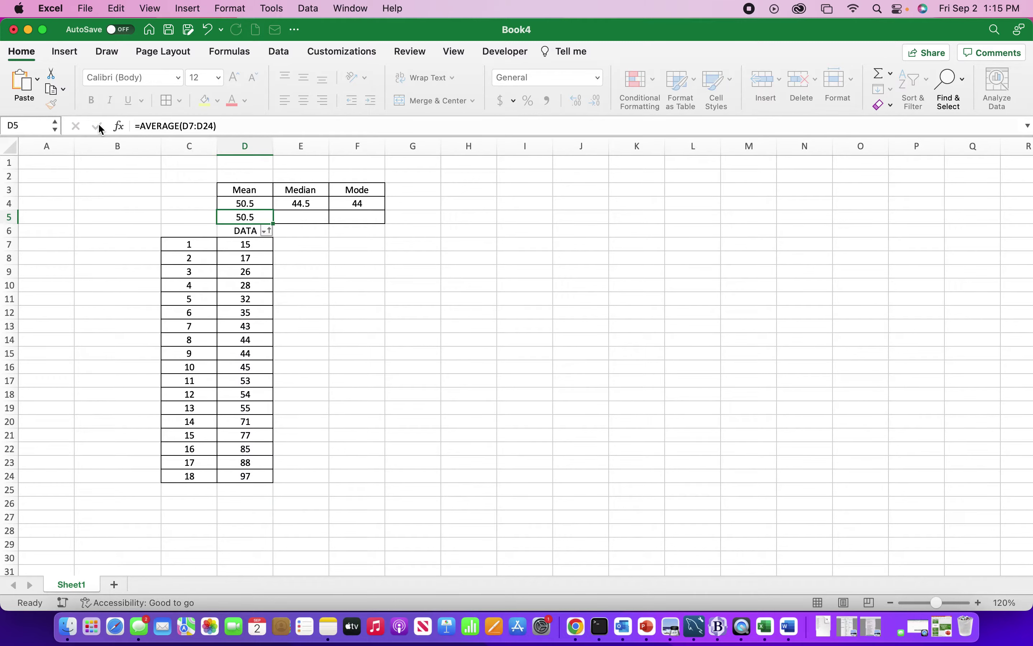
click(302, 218)
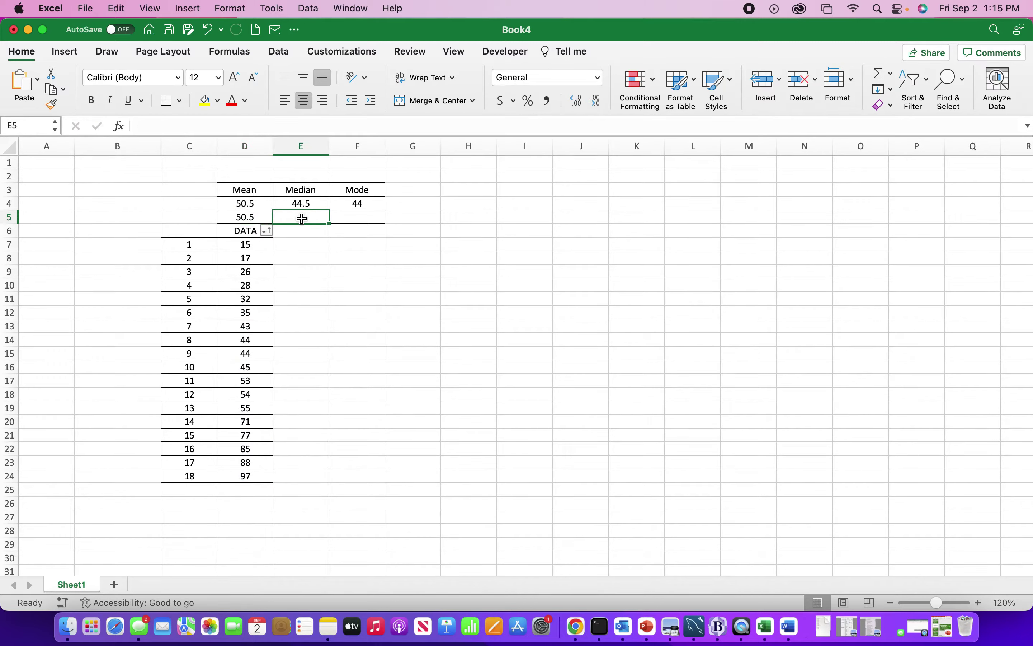
Enter =MEDIAN(D7:D24) in E5, returning 44.5
text(=)
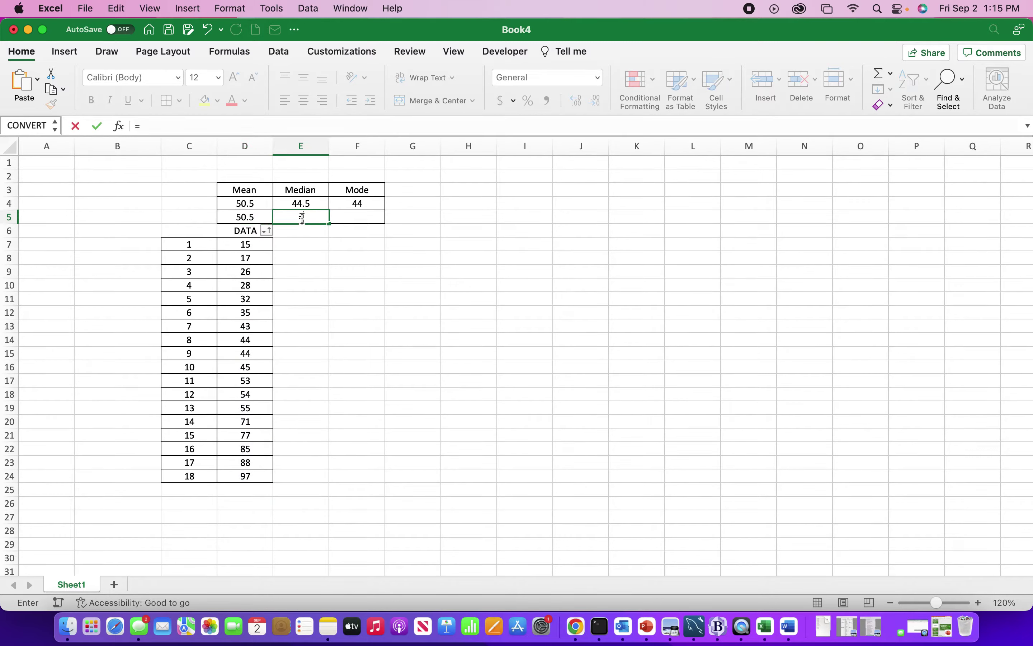
text(med)
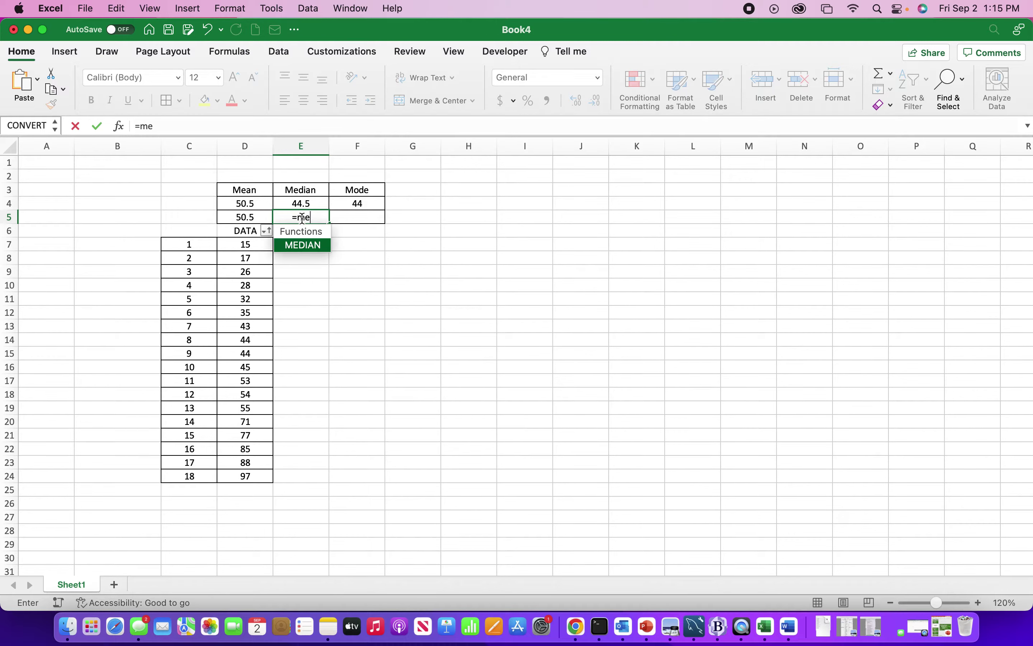
double_click(307, 247)
drag(250, 246, 250, 474)
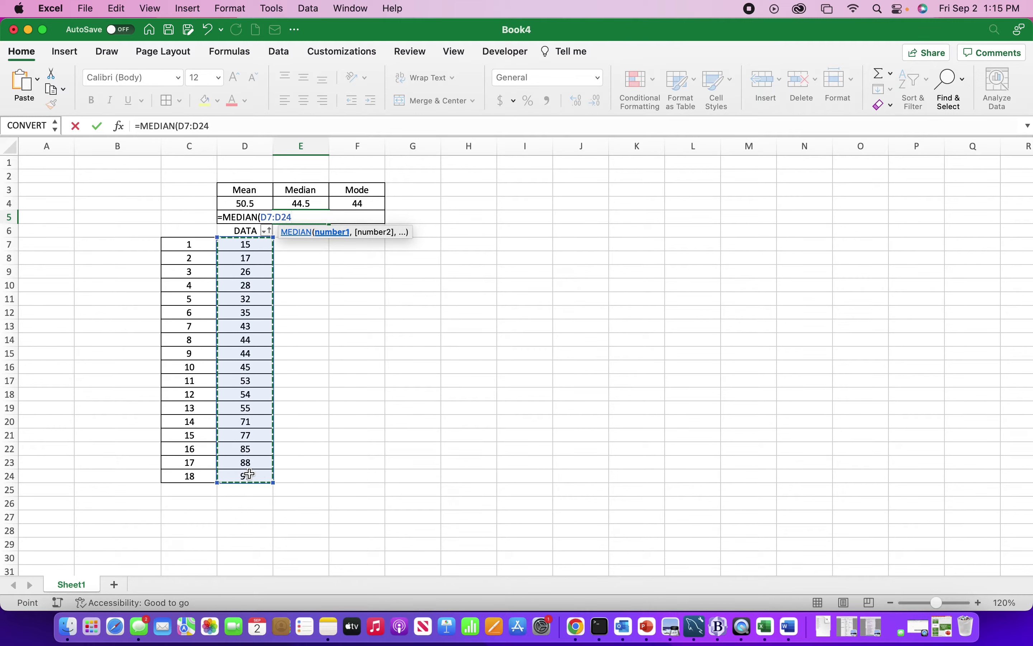
text())
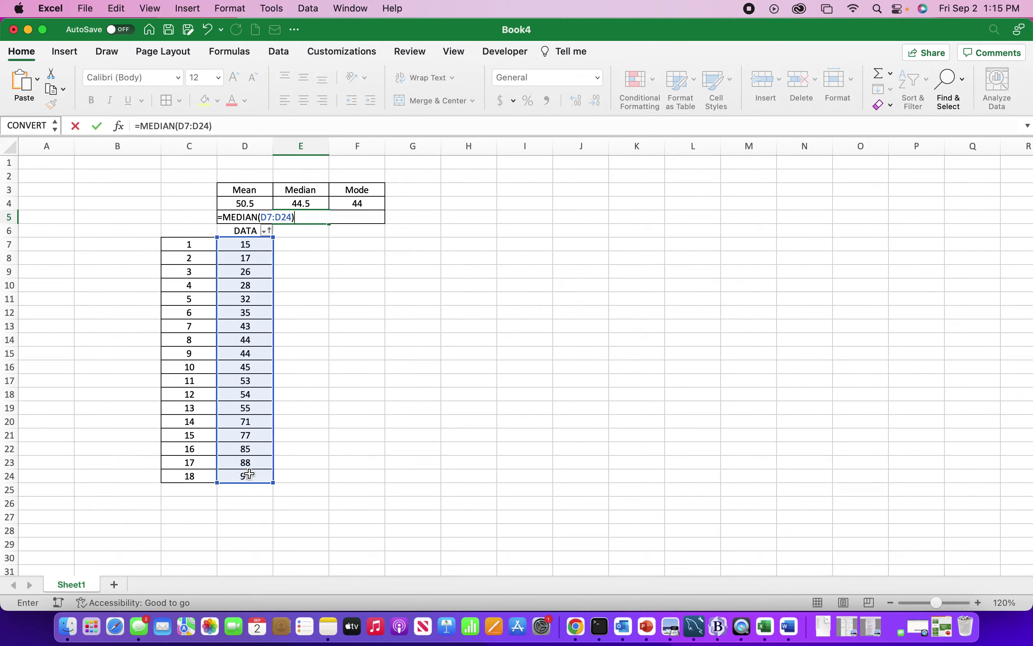
click(97, 126)
Enter =MODE(D7:D24) in F5, returning 44
click(357, 216)
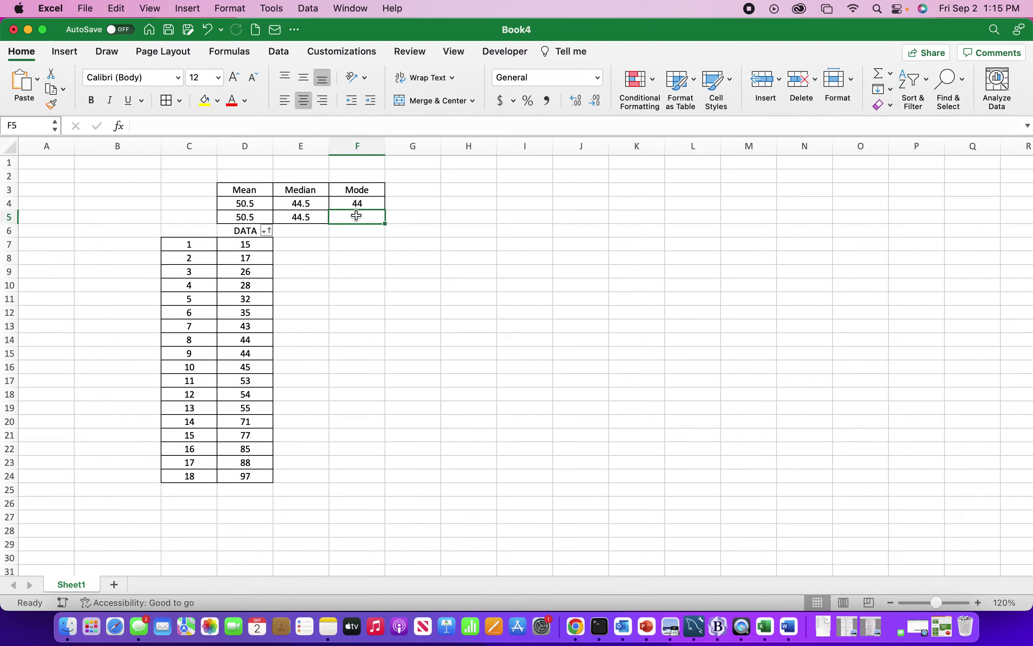
text(=mod)
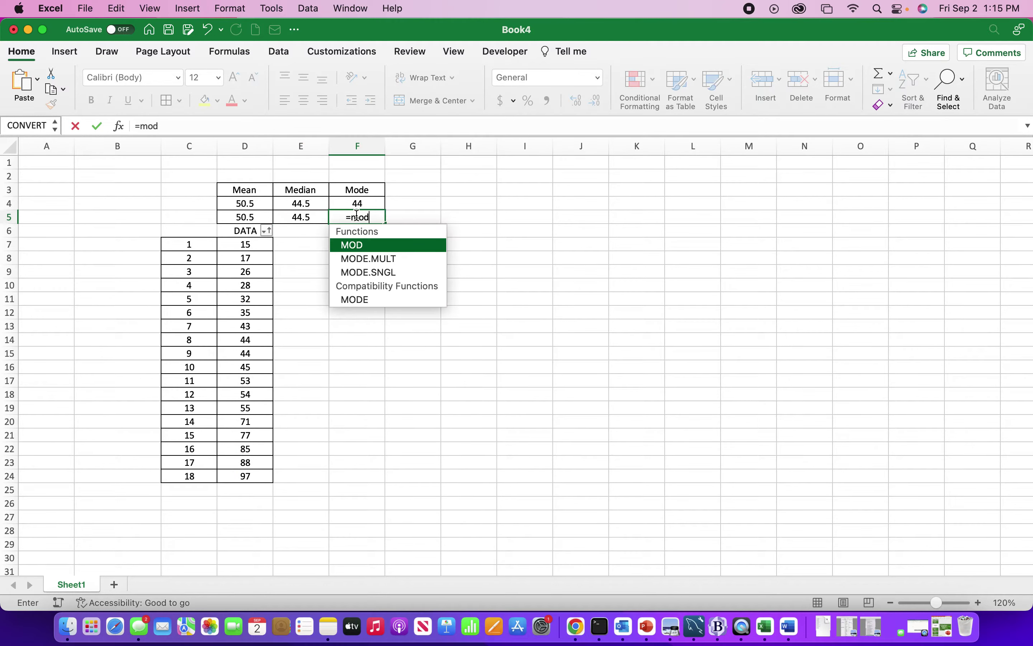
text(e()
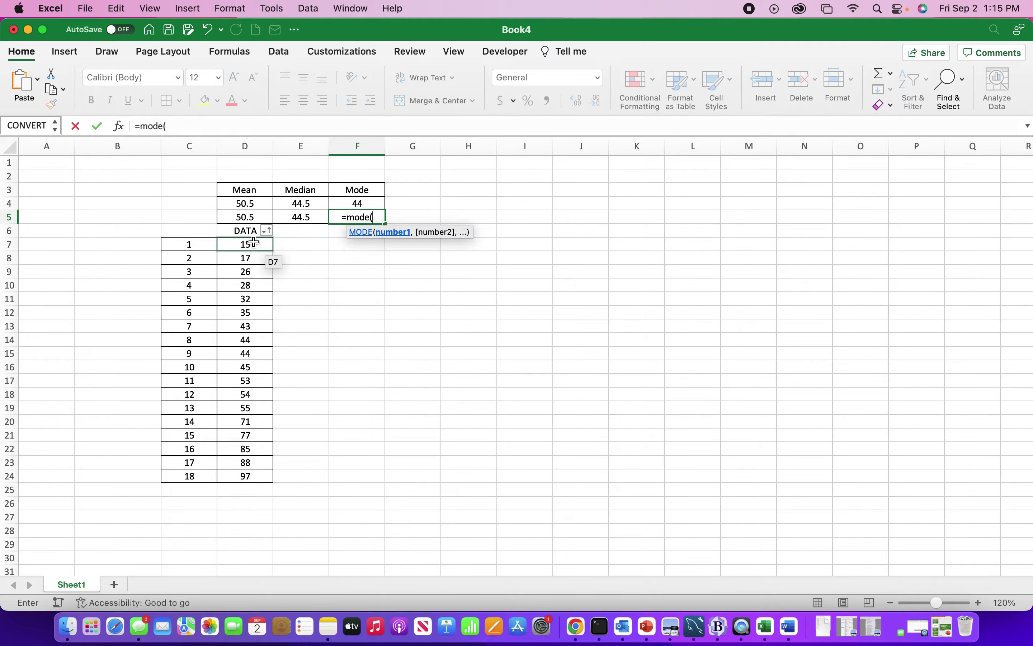
drag(246, 244, 251, 470)
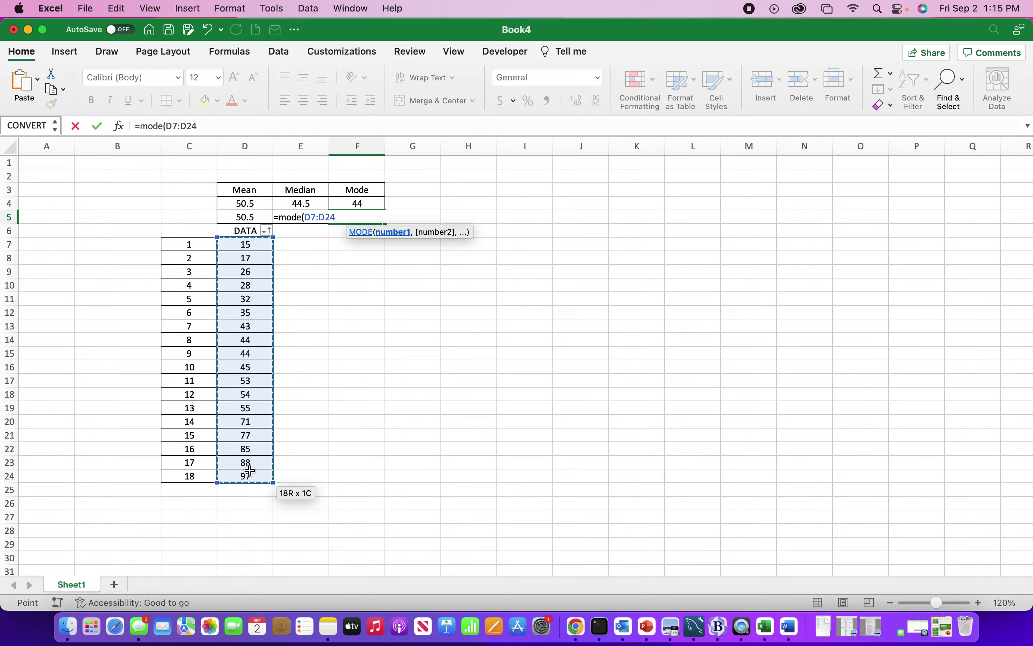
text())
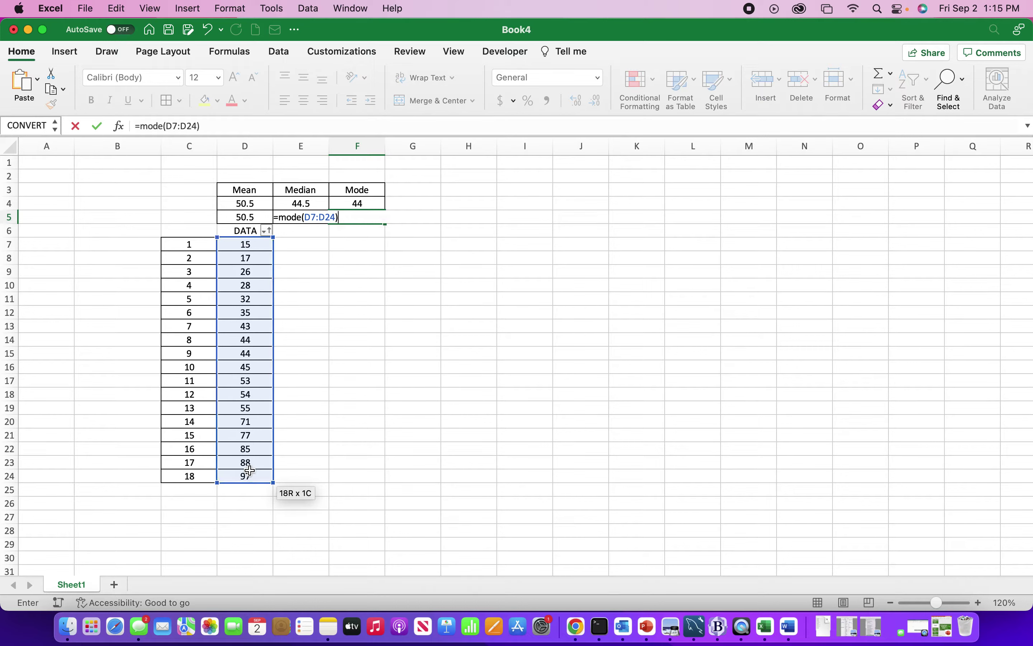
click(97, 126)
click(376, 349)
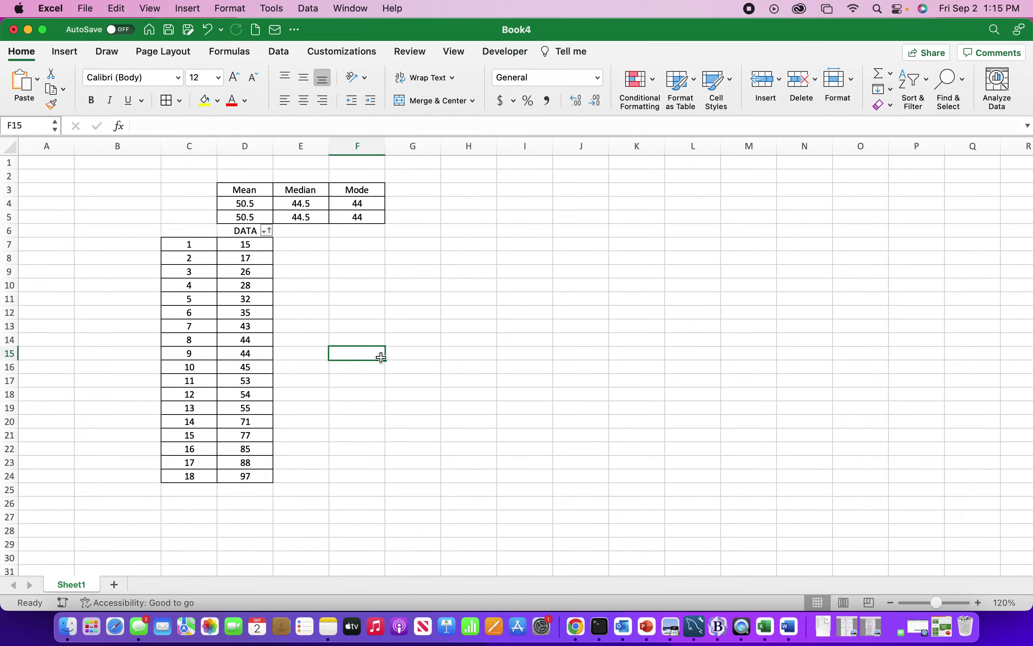
Tick Analysis ToolPak in the Add-ins dialog and confirm with OK
click(354, 299)
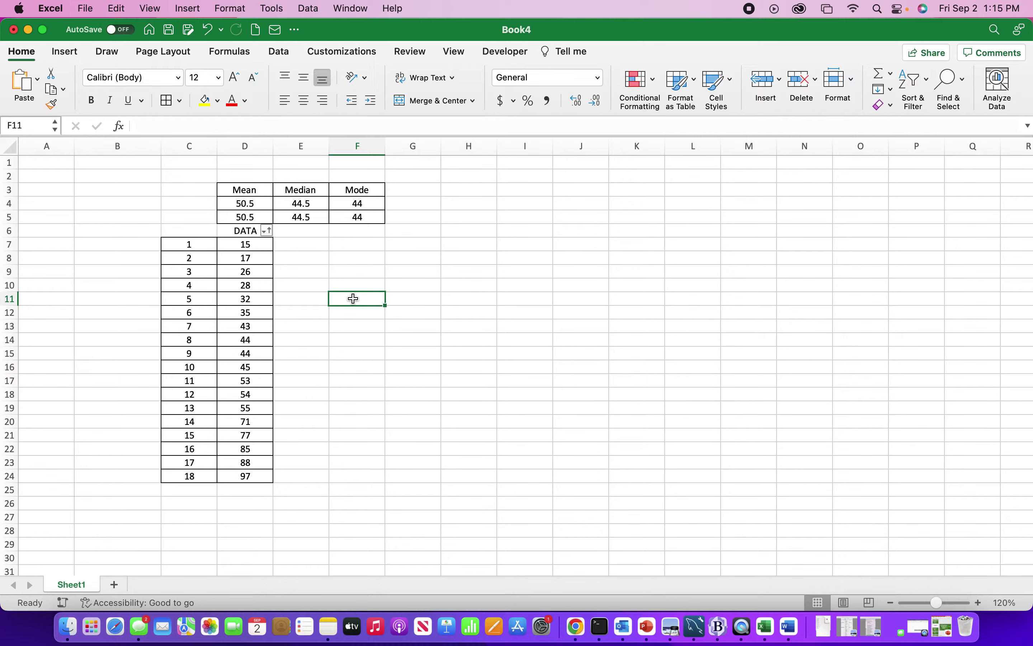
click(317, 267)
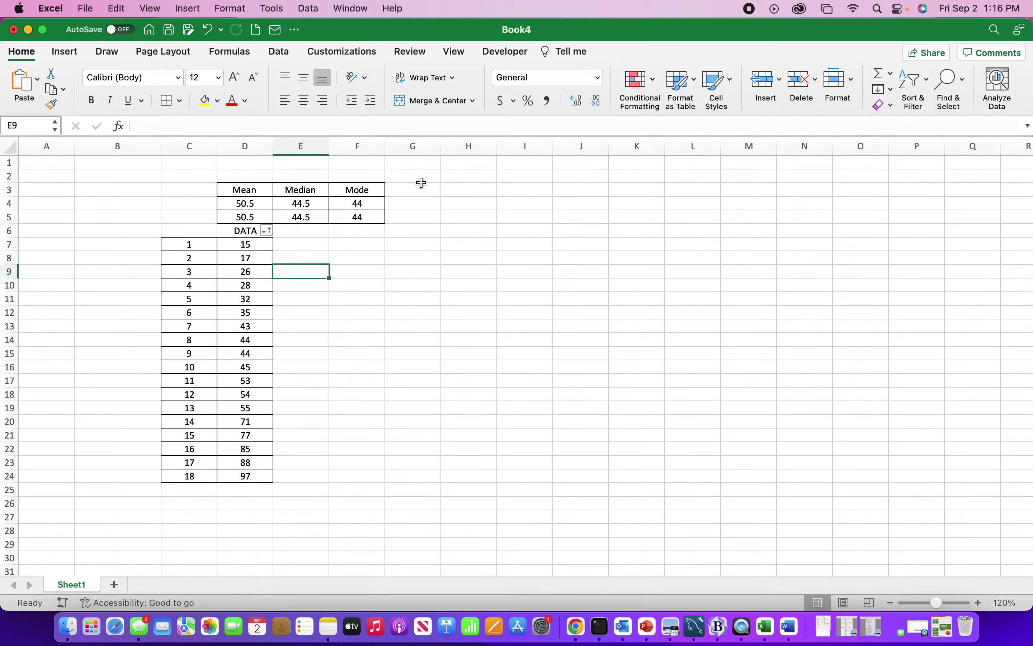
click(280, 52)
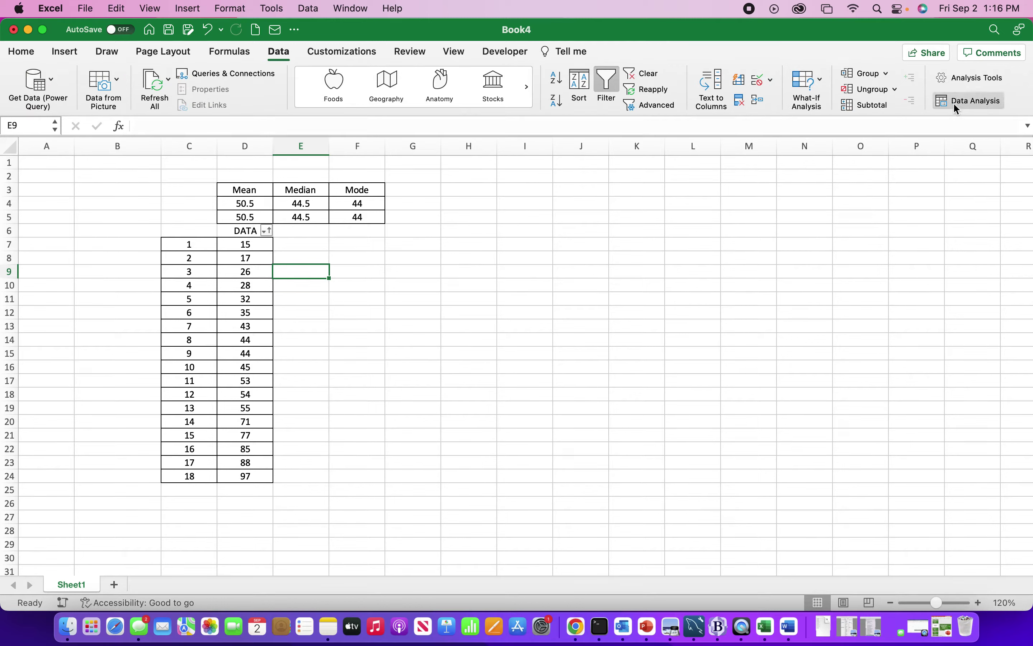
click(975, 80)
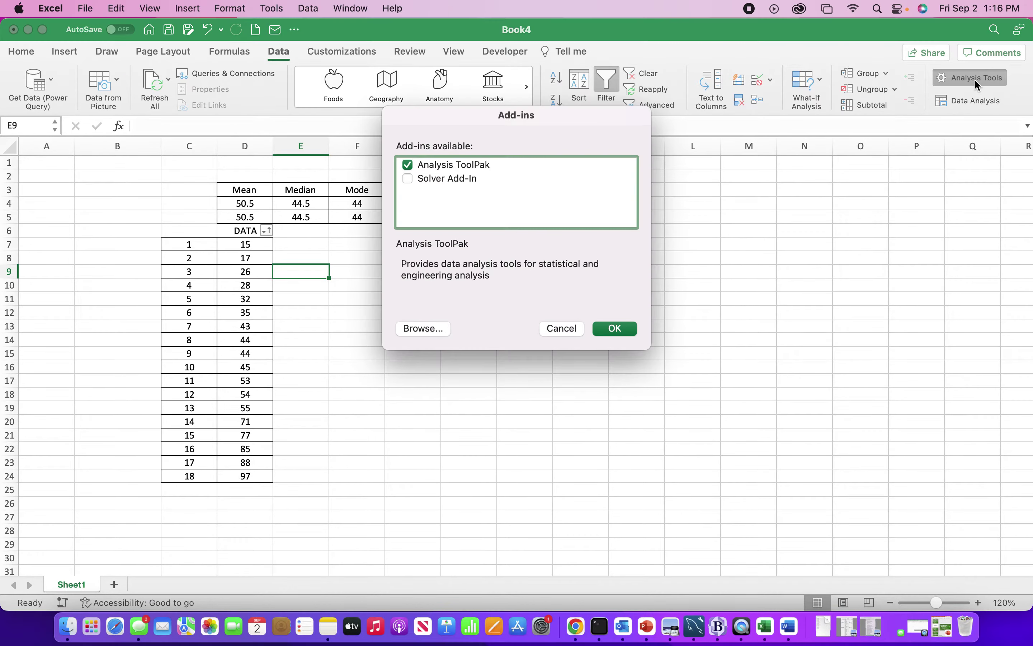
click(408, 166)
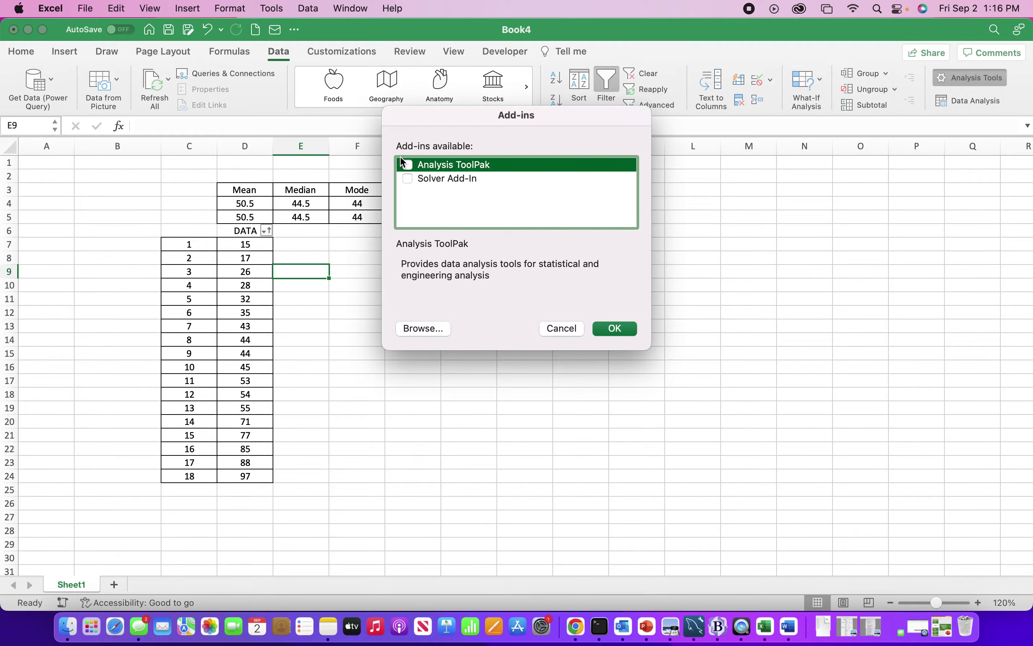
click(407, 165)
click(608, 331)
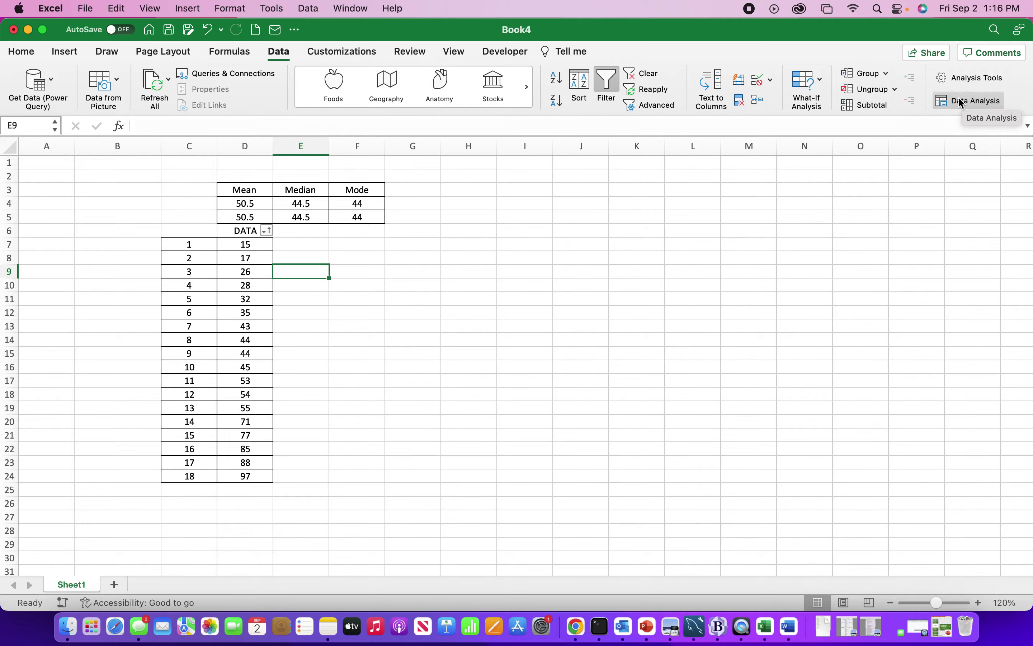
Select the DATA values D7:D24 and highlight Descriptive Statistics in the Data Analysis list
click(596, 270)
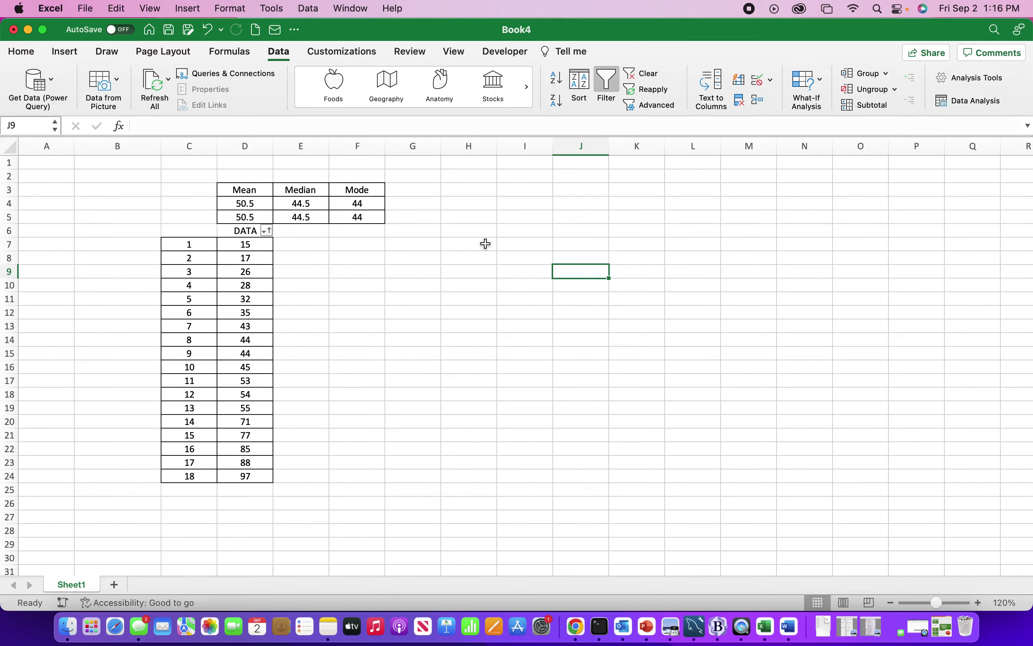
drag(238, 246, 238, 474)
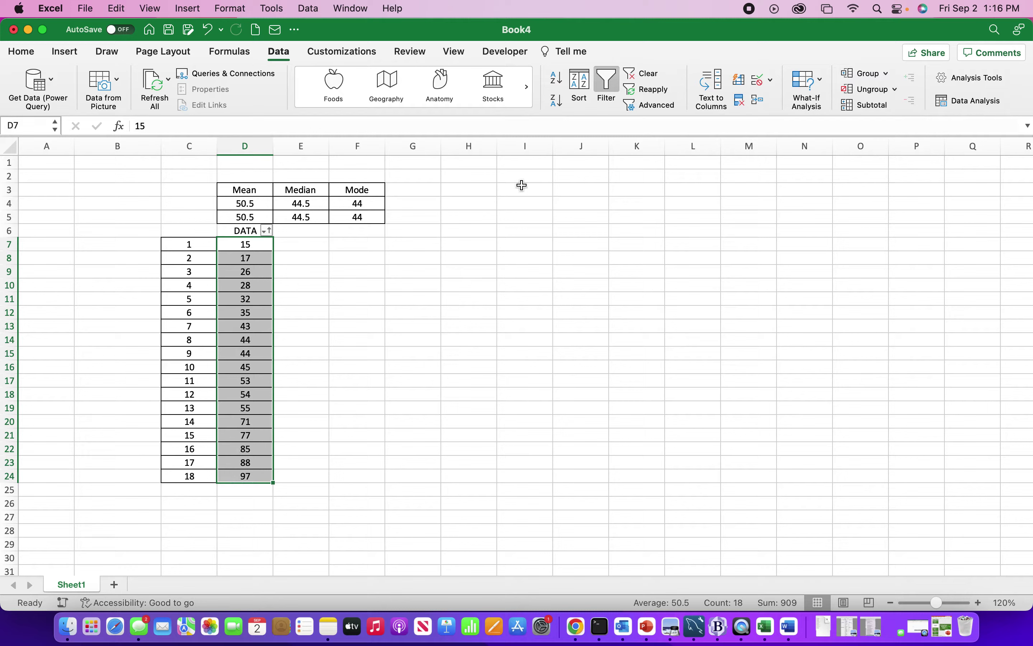
click(960, 102)
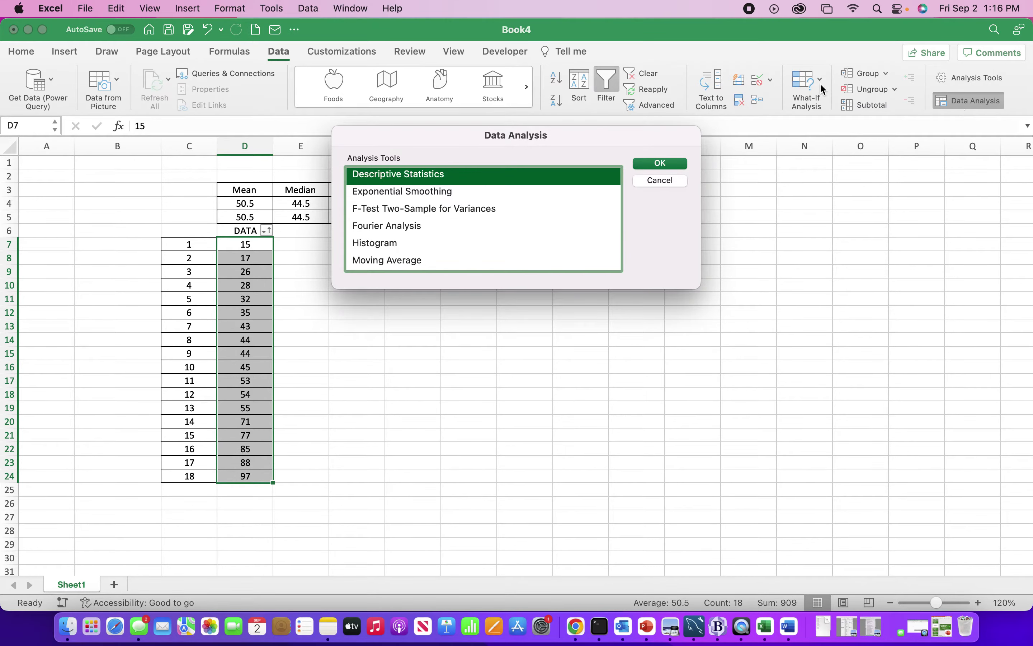
click(463, 200)
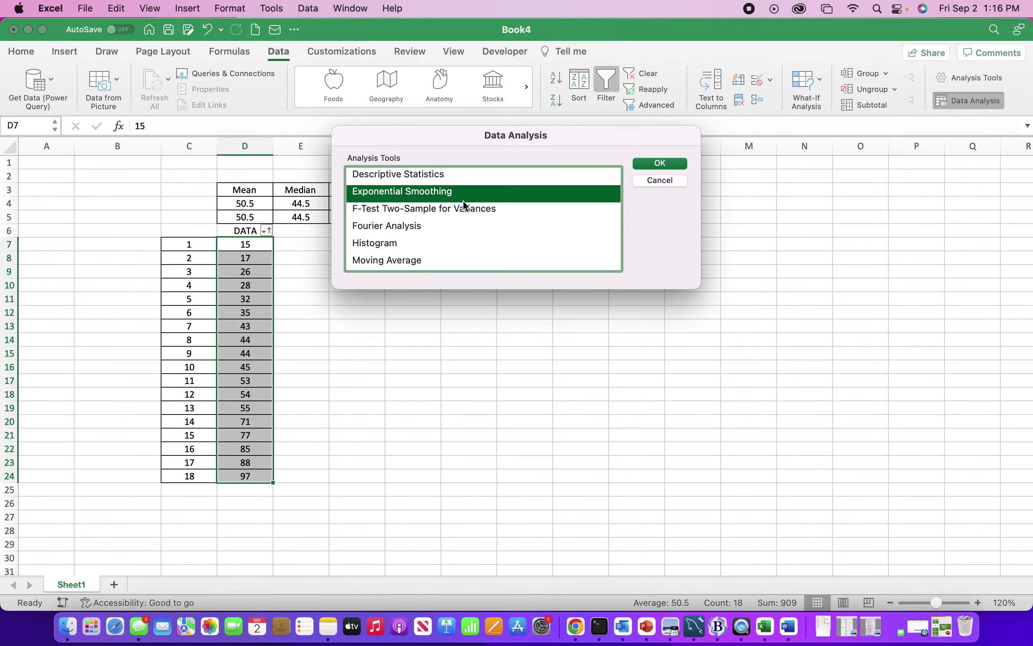
key(Down)
key(Down)
key(Down)
key(Down)
key(Down)
key(Down)
key(Down)
key(Down)
key(Down)
key(Down)
key(Down)
key(Down)
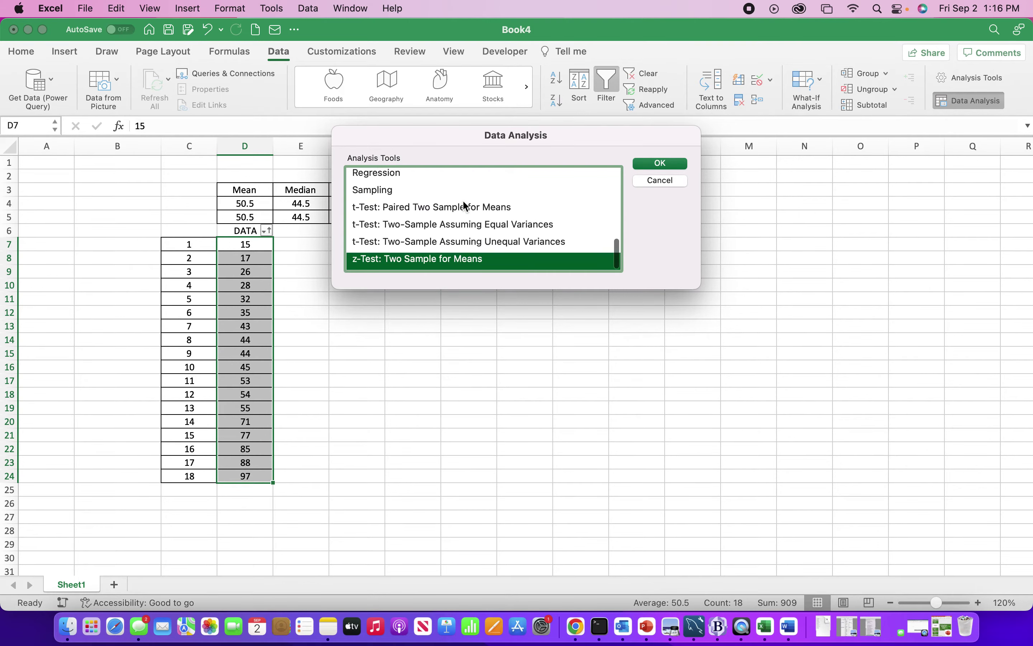
key(Up)
key(Up)
key(Up)
key(Up)
key(Up)
key(Up)
key(Up)
key(Up)
key(Up)
key(Up)
key(Up)
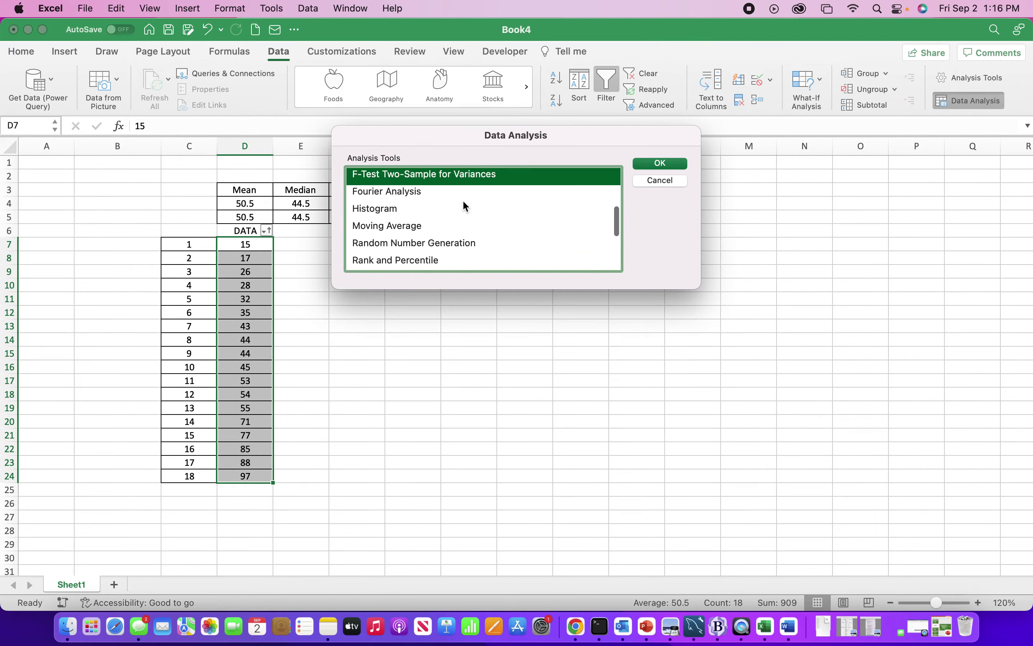
key(Up)
key(Up)
key(Up)
key(Up)
key(Up)
key(Up)
key(Up)
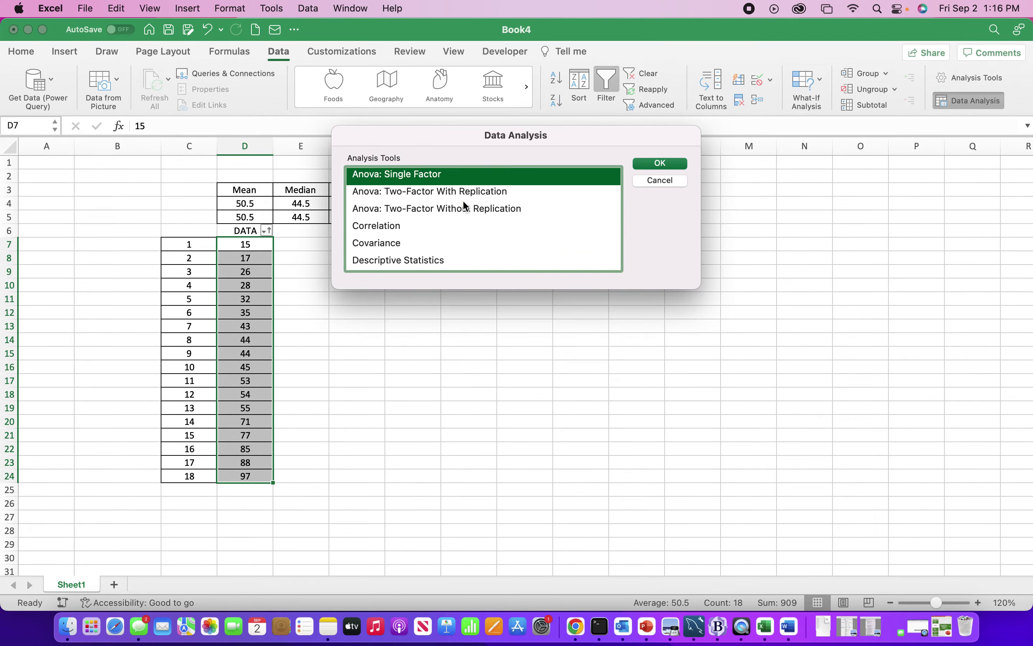
key(Down)
key(Down)
key(Down)
key(Down)
key(Down)
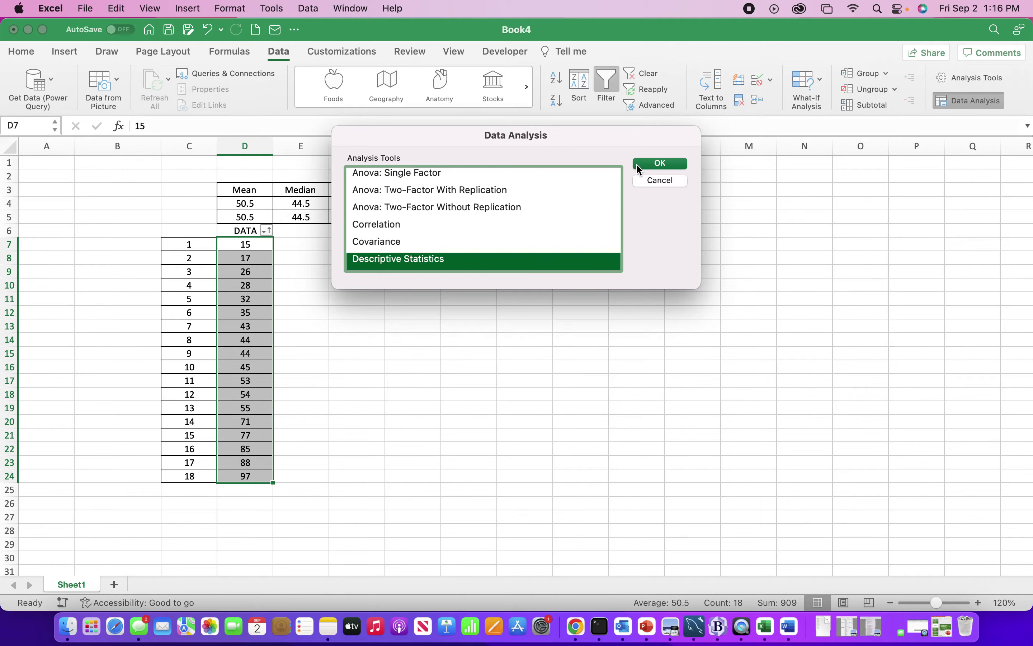
Run Descriptive Statistics on $D$7:$D$24 with output at $F$7 and Summary statistics ticked
click(653, 164)
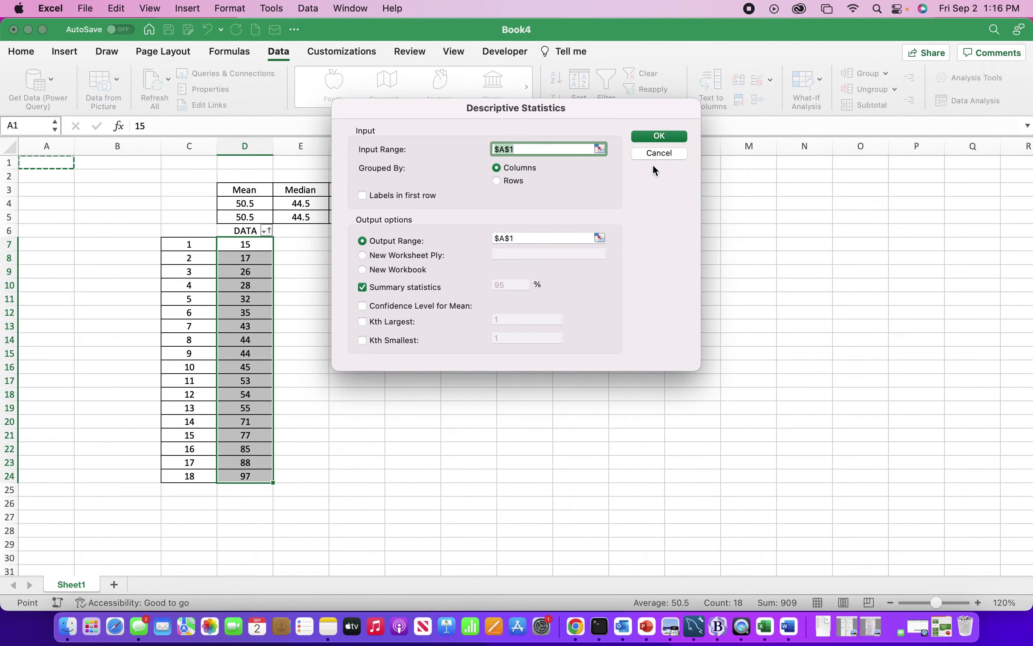
click(525, 149)
key(BackSpace)
key(BackSpace)
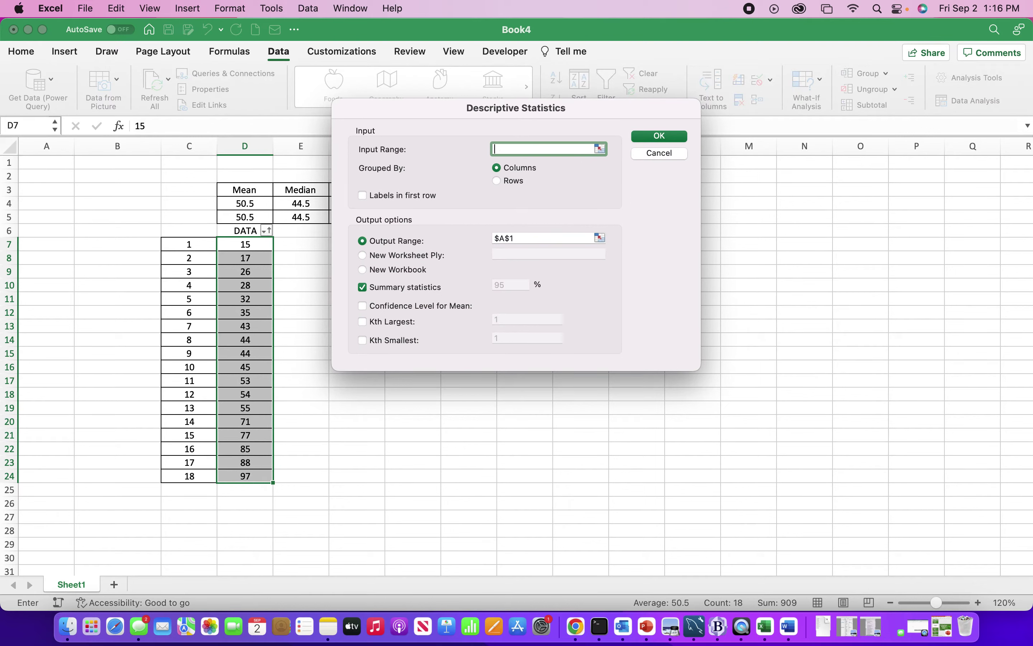
drag(245, 244, 260, 478)
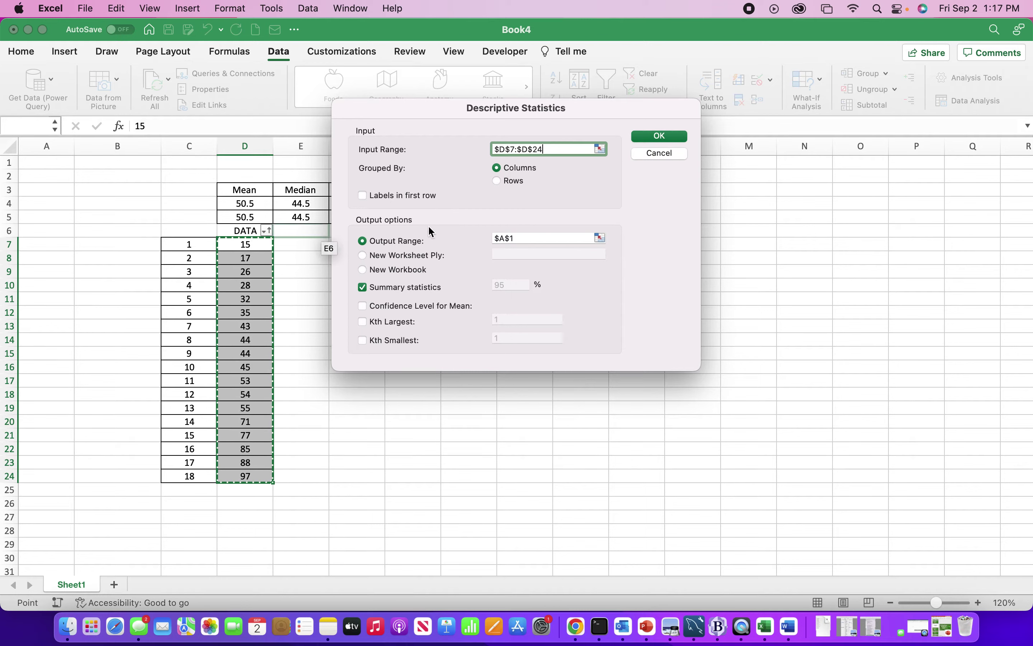
click(520, 240)
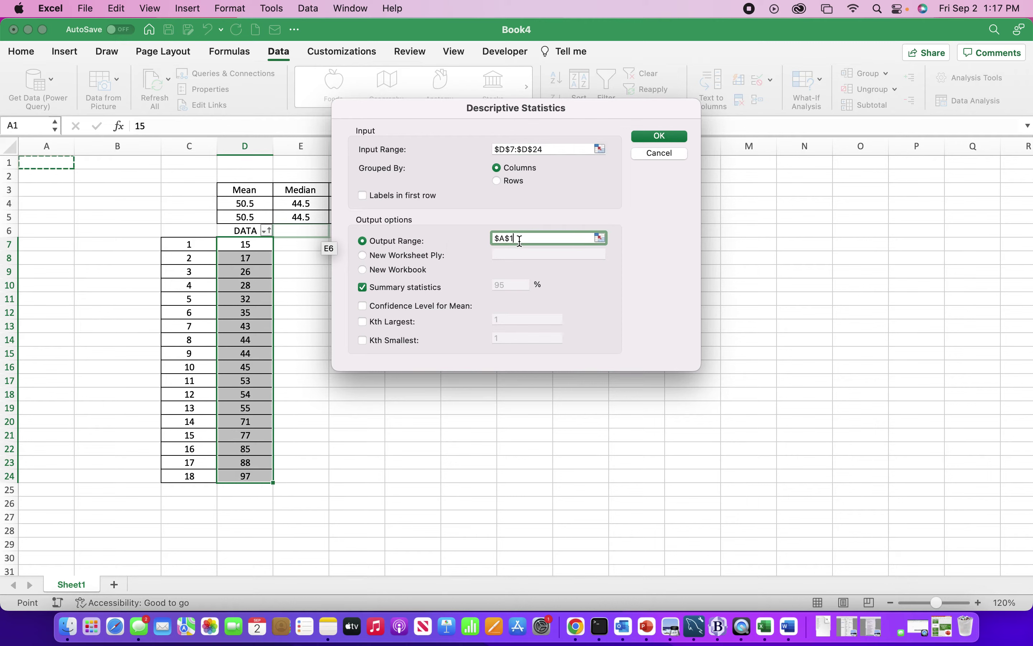
key(BackSpace)
key(BackSpace)
key(BackSpace)
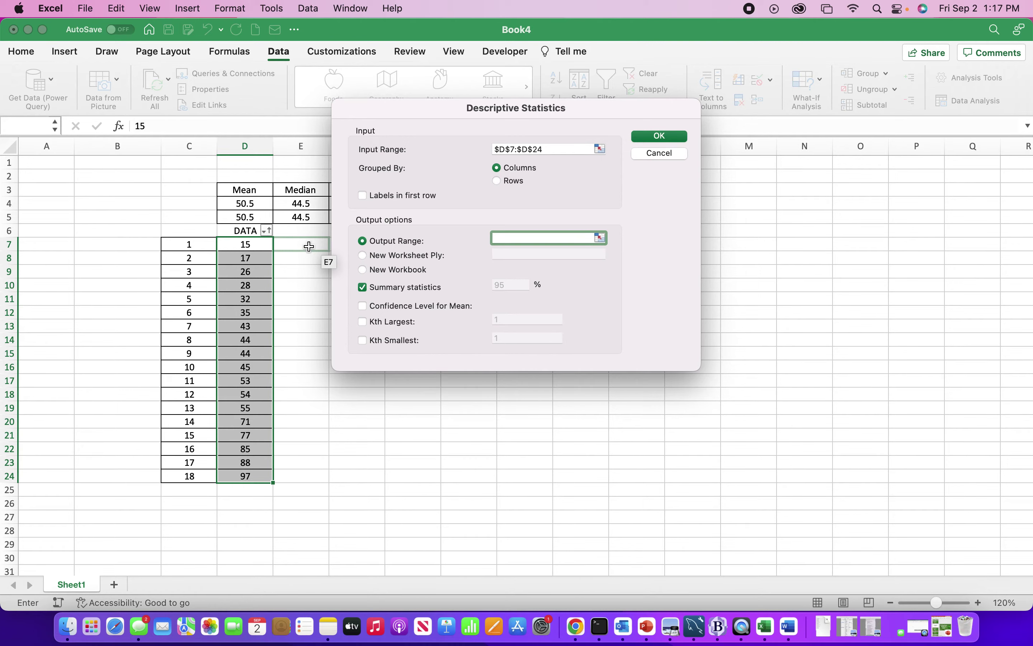
drag(368, 109, 560, 121)
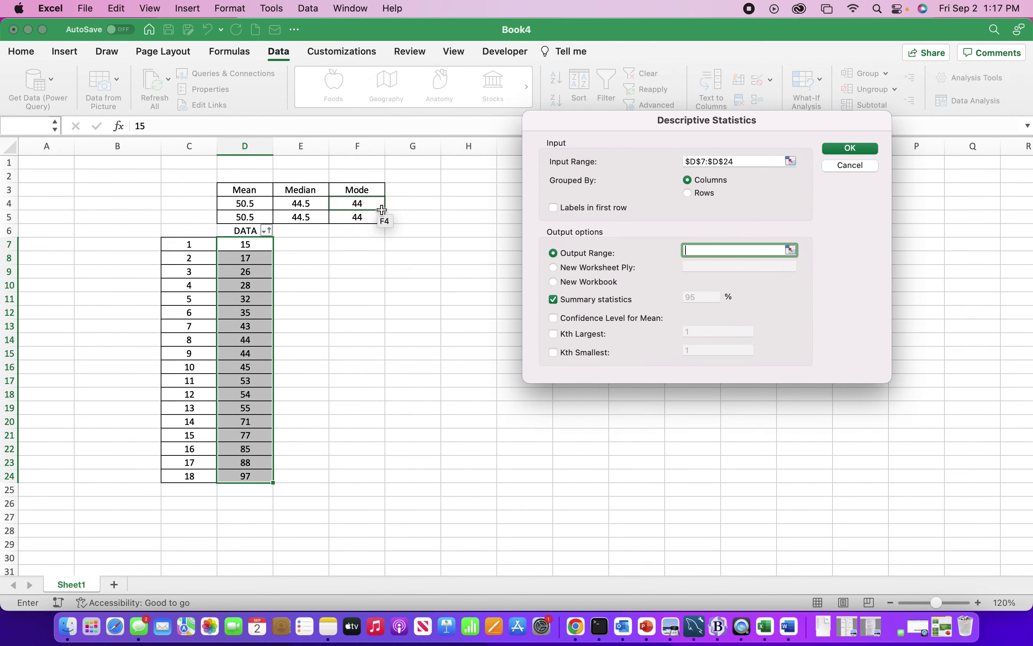
click(343, 245)
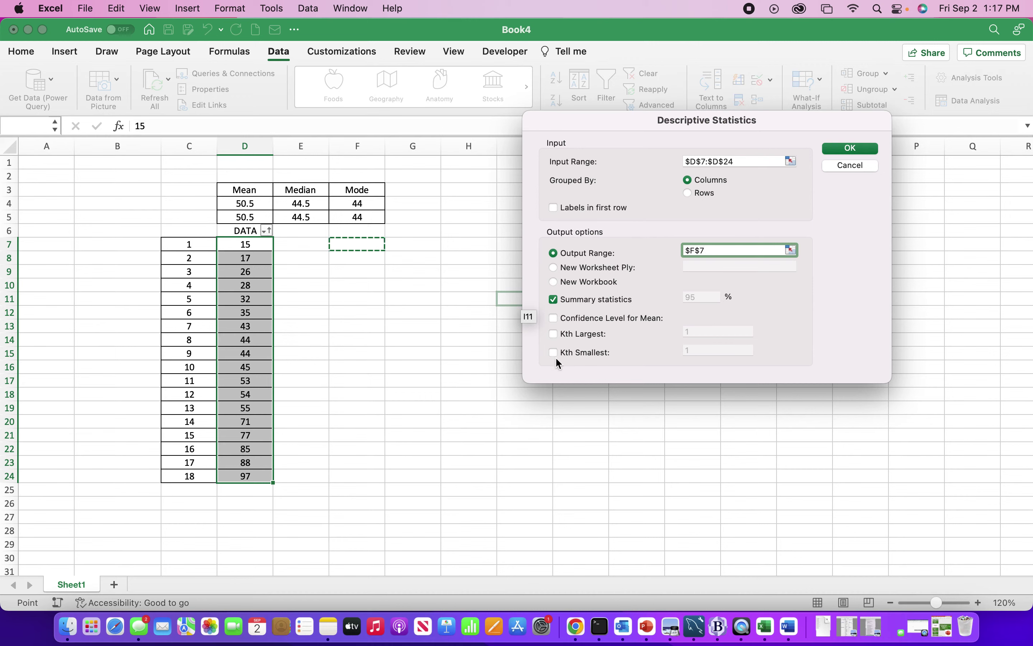
click(555, 302)
click(851, 149)
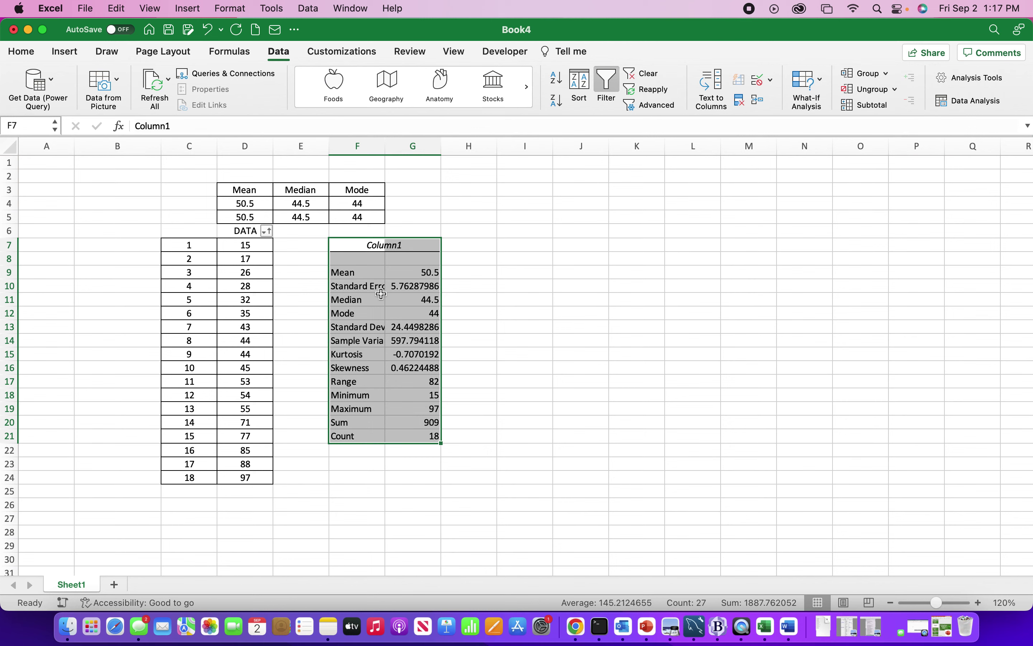
Check the Mean, Median and Mode results, then widen column F so the F9:F21 labels fit
click(348, 274)
click(347, 300)
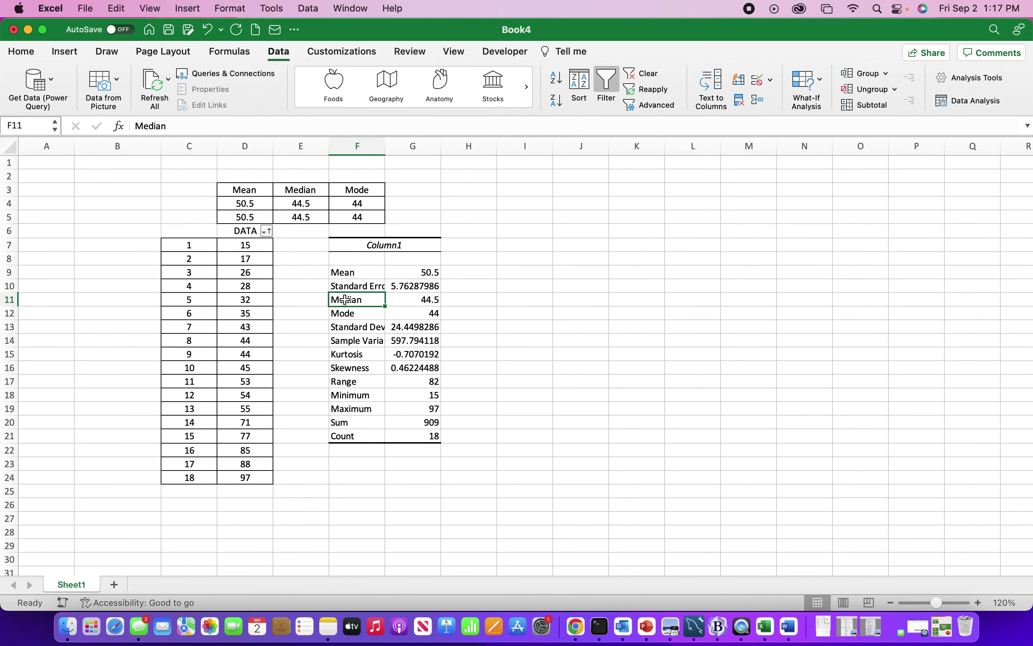
click(346, 314)
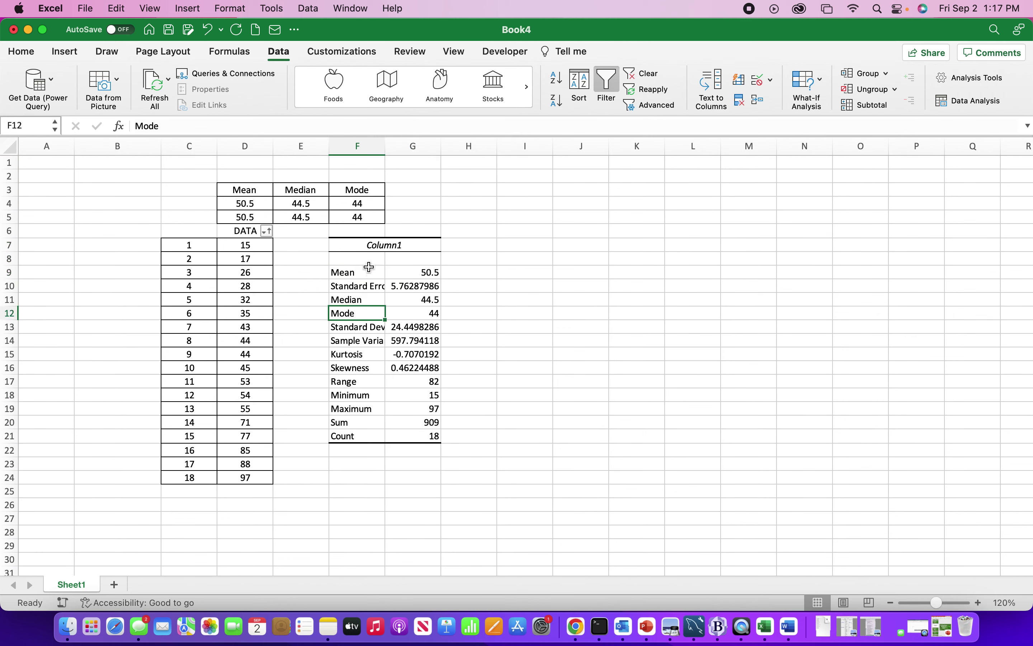
drag(369, 269, 363, 433)
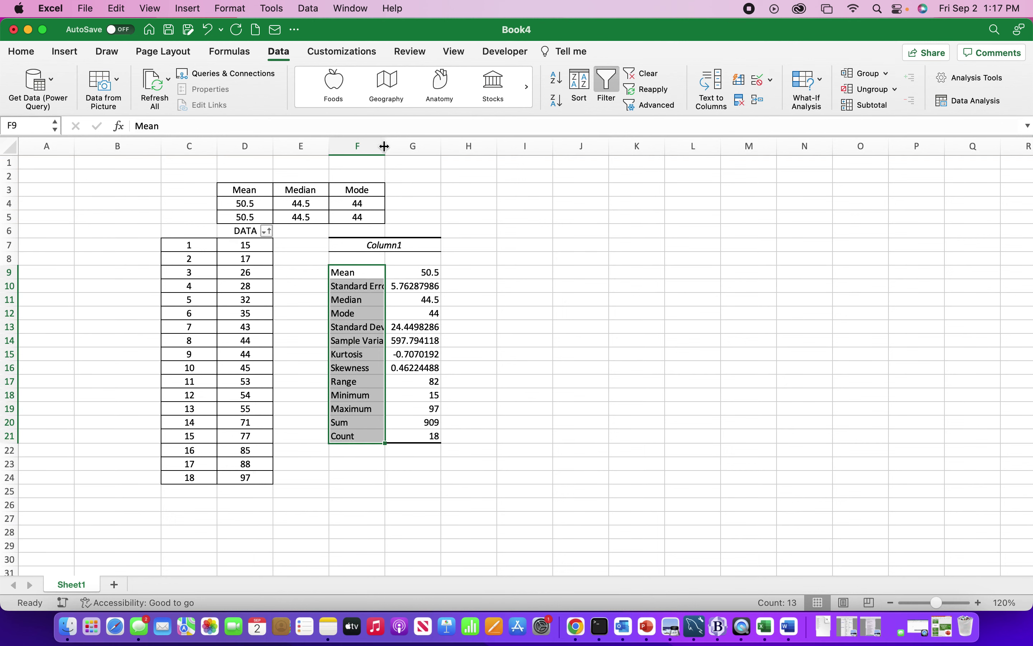
drag(386, 146, 405, 146)
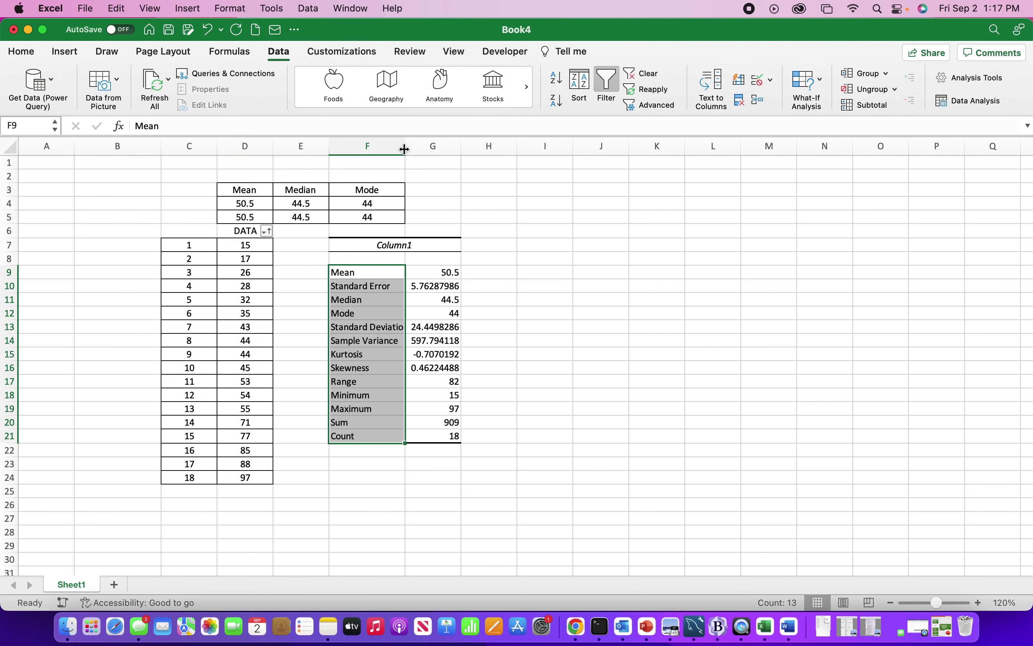
Pick out the Kurtosis, Mean and Median rows in the widened statistics table
click(365, 354)
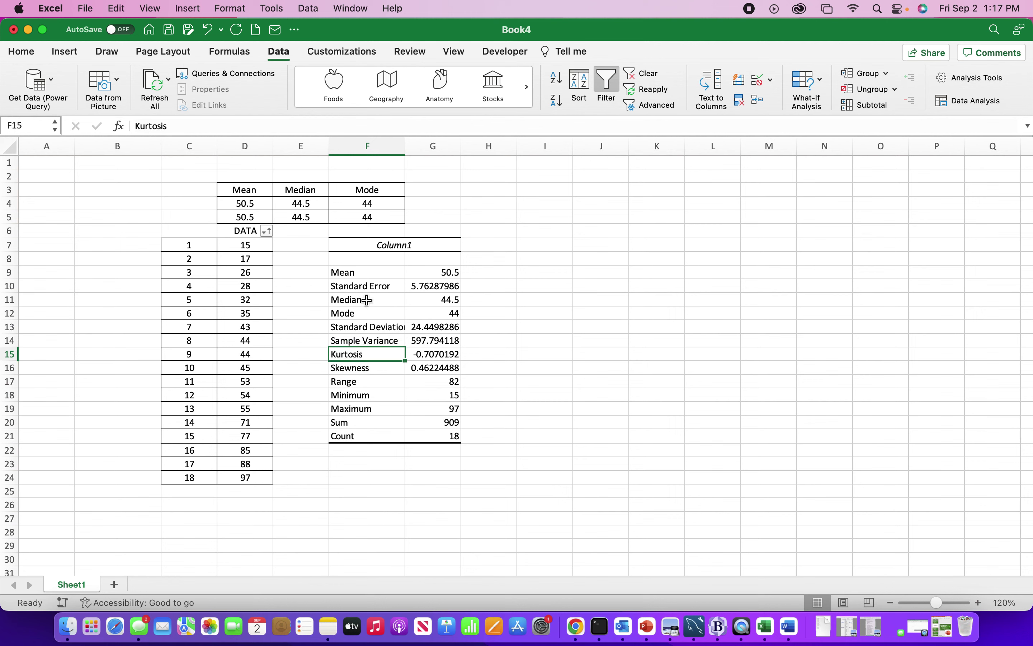
click(361, 272)
drag(410, 272, 445, 316)
click(361, 299)
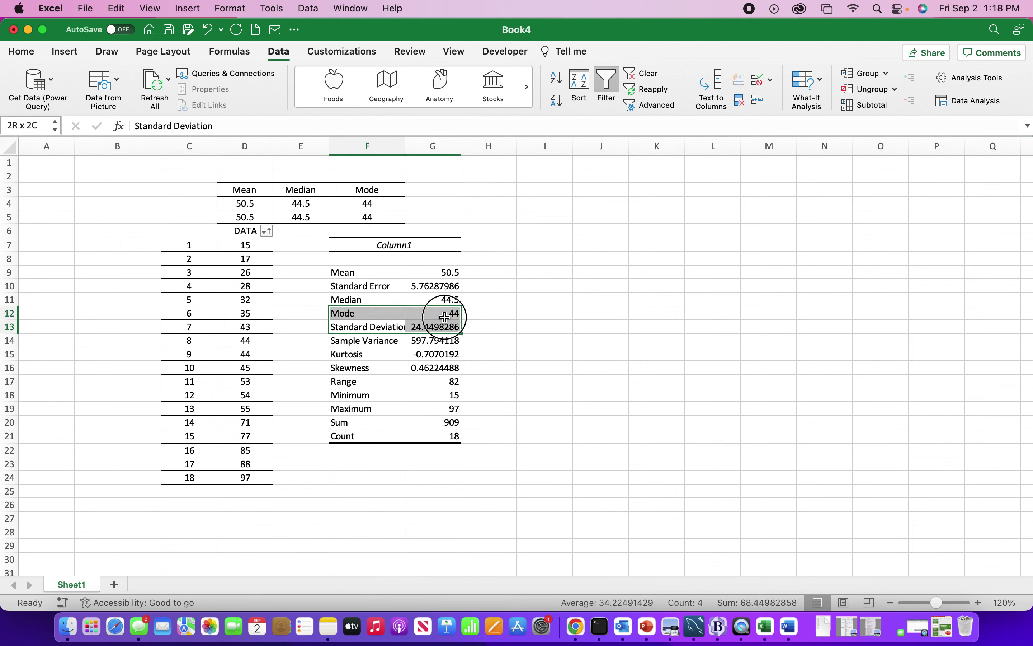